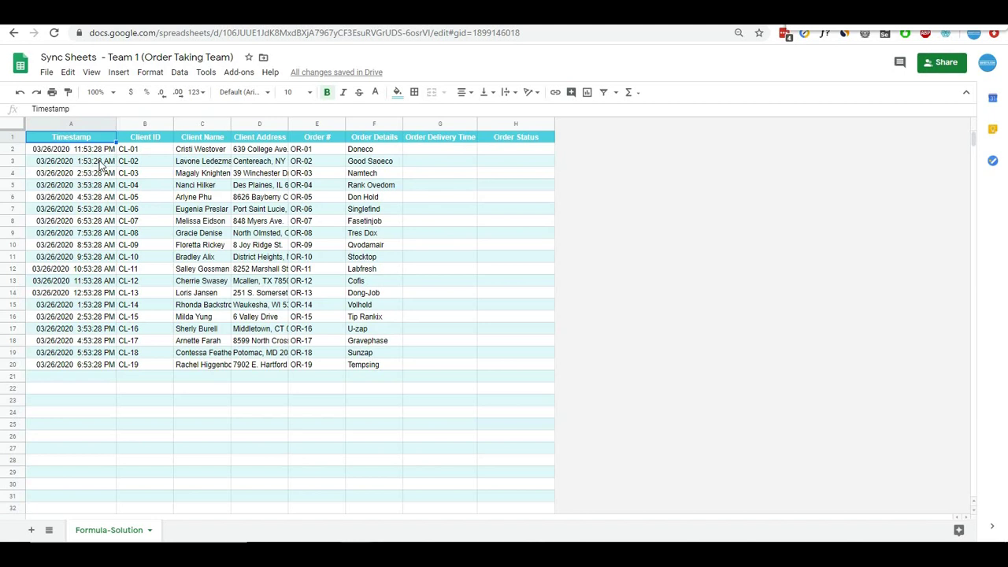
- Compare the Team 1 order rows with the empty Team 2 delivery headers and select Team 2 cell A2
{"action": "left_click", "coordinate": [514, 13]}
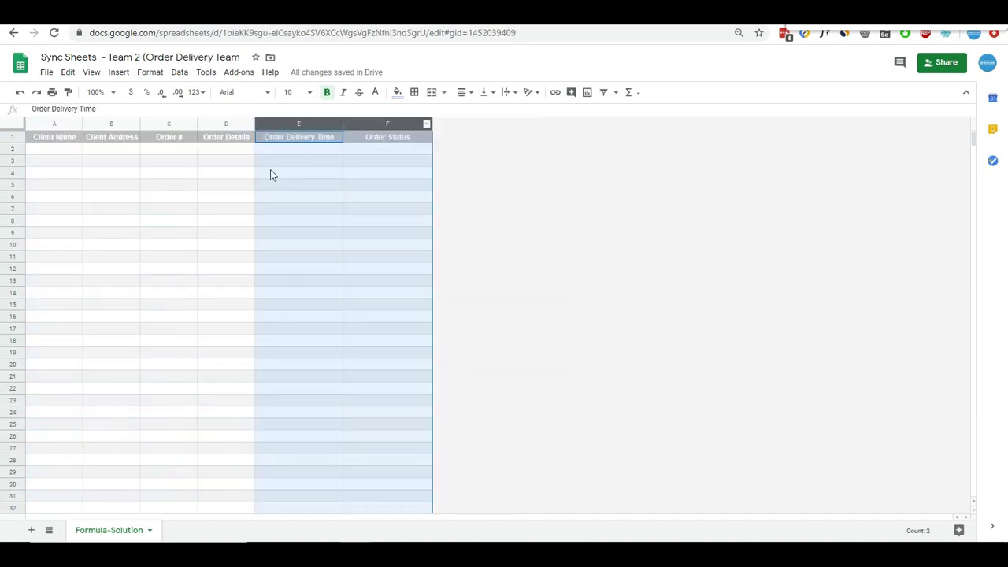
{"action": "left_click", "coordinate": [227, 184]}
{"action": "left_click", "coordinate": [61, 140]}
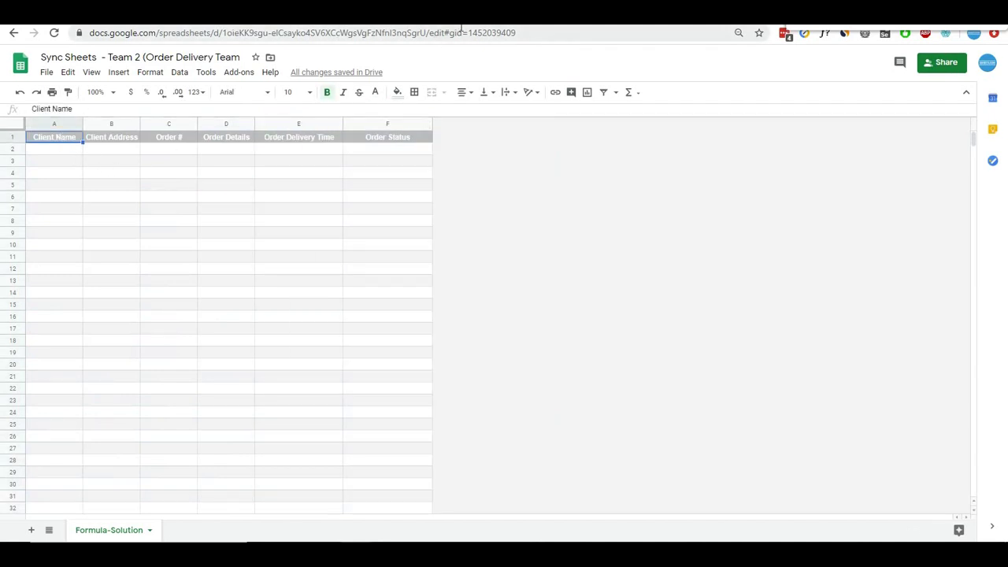
{"action": "left_click", "coordinate": [467, 16]}
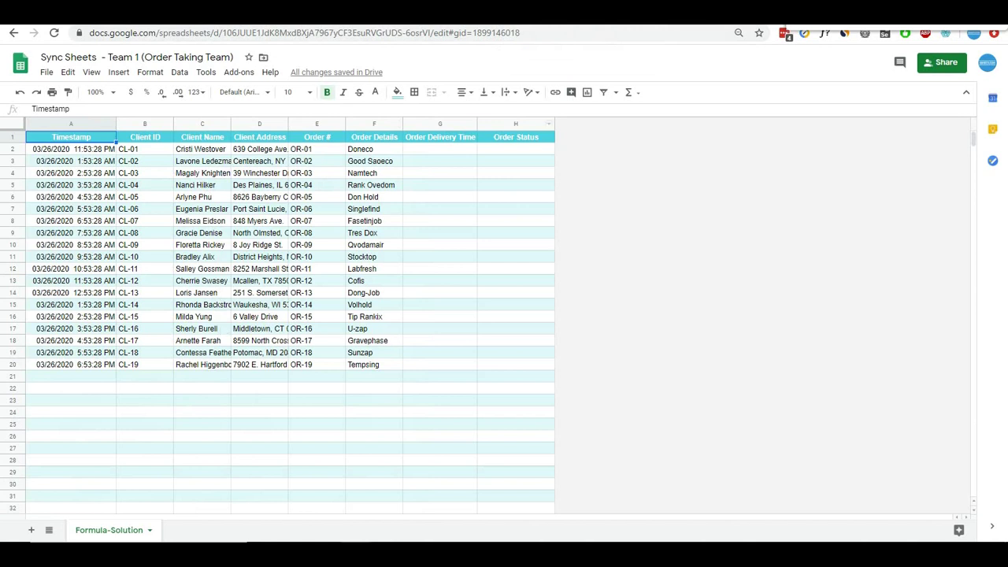
{"action": "left_click", "coordinate": [619, 15]}
{"action": "left_click", "coordinate": [427, 151]}
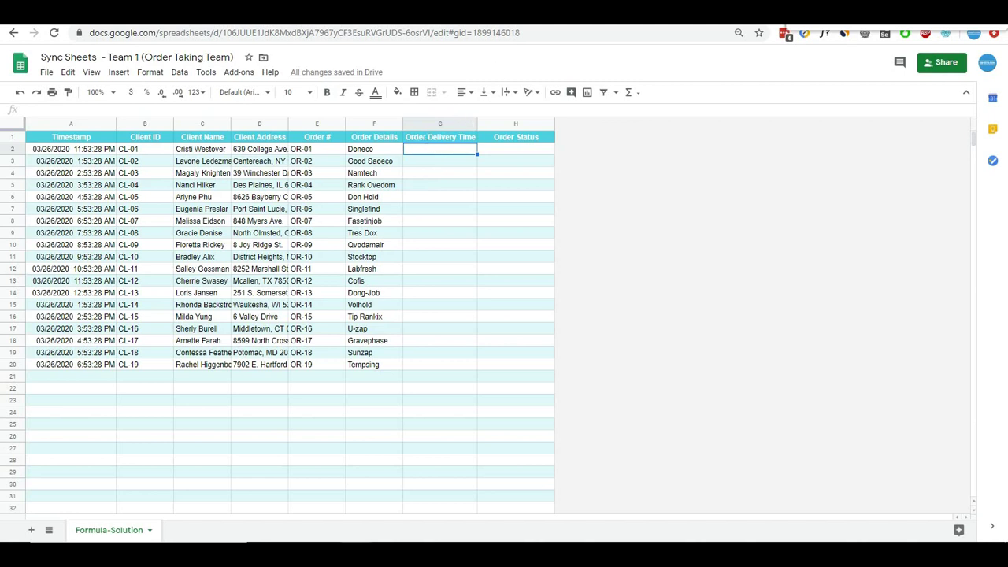
{"action": "left_click_drag", "start_coordinate": [83, 150], "coordinate": [362, 371]}
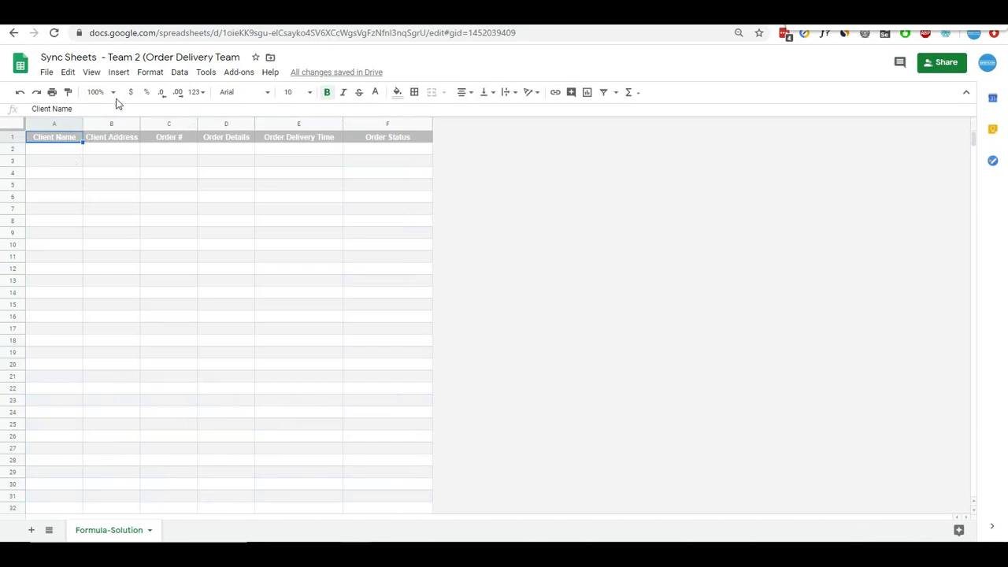
{"action": "left_click", "coordinate": [53, 151]}
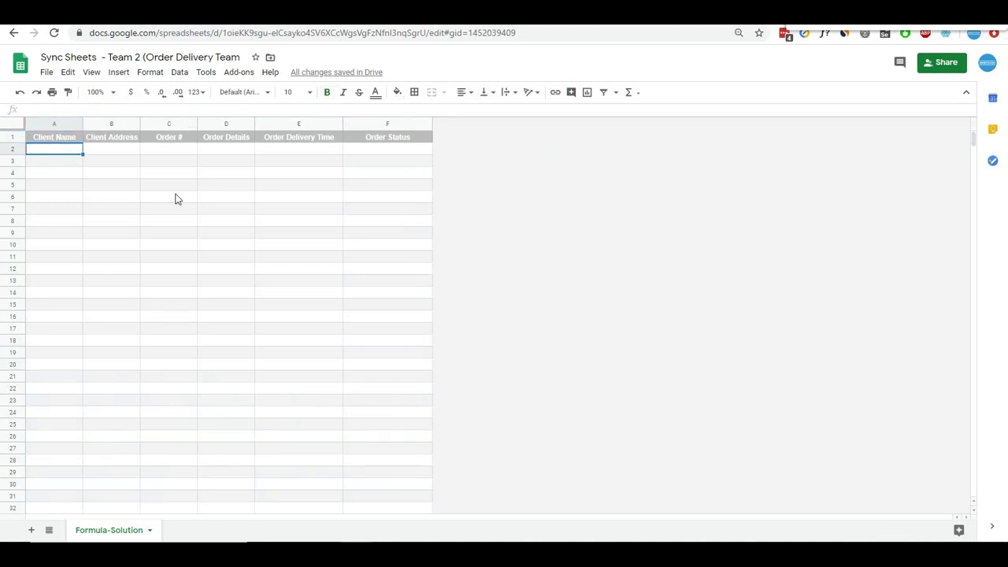
- Start =IMPORTRANGE in Team 2 cell A2 with the Team 1 spreadsheet ID copied from its URL
{"action": "type", "text": "=importrange"}
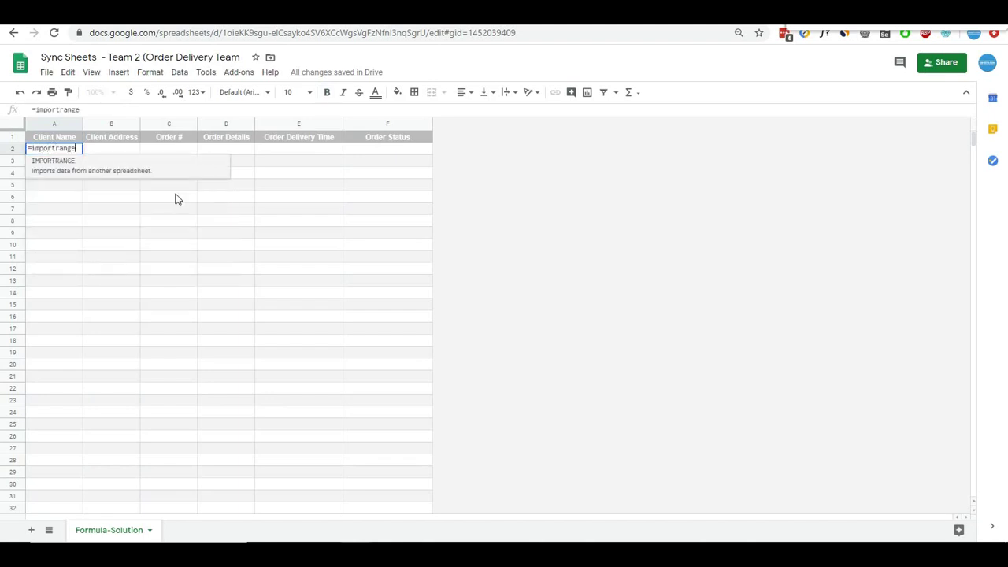
{"action": "type", "text": "("}
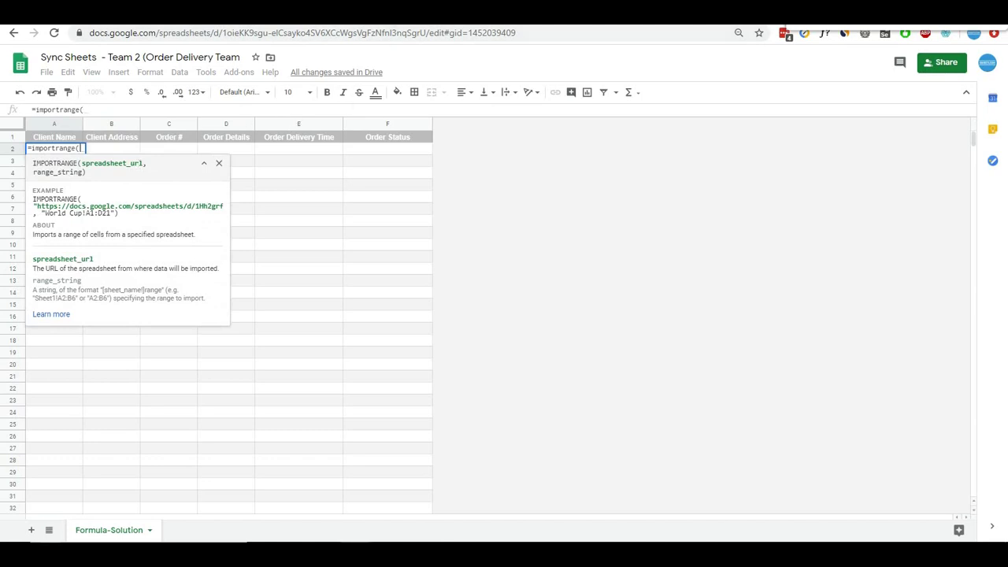
{"action": "left_click", "coordinate": [485, 18]}
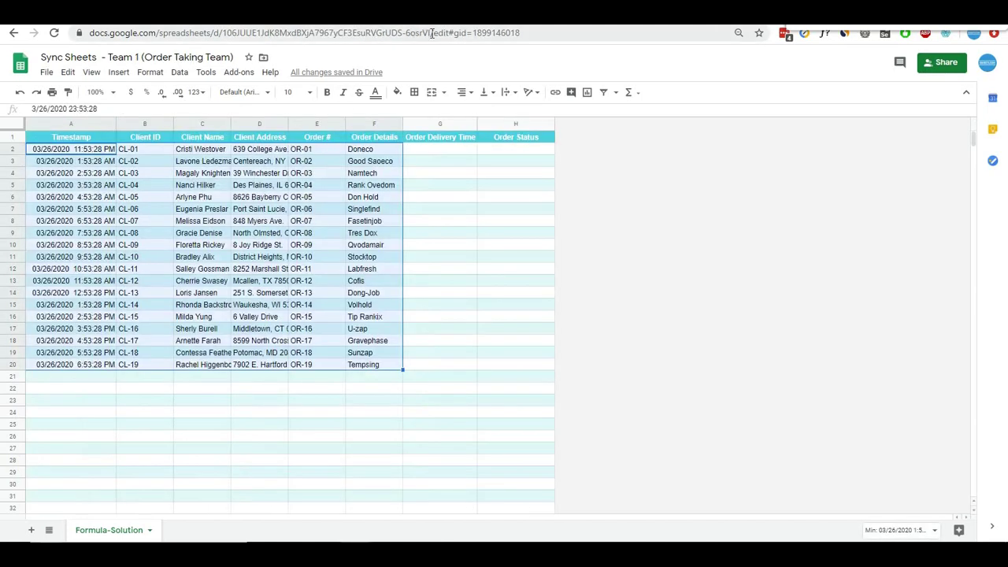
{"action": "left_click_drag", "start_coordinate": [431, 33], "coordinate": [224, 33]}
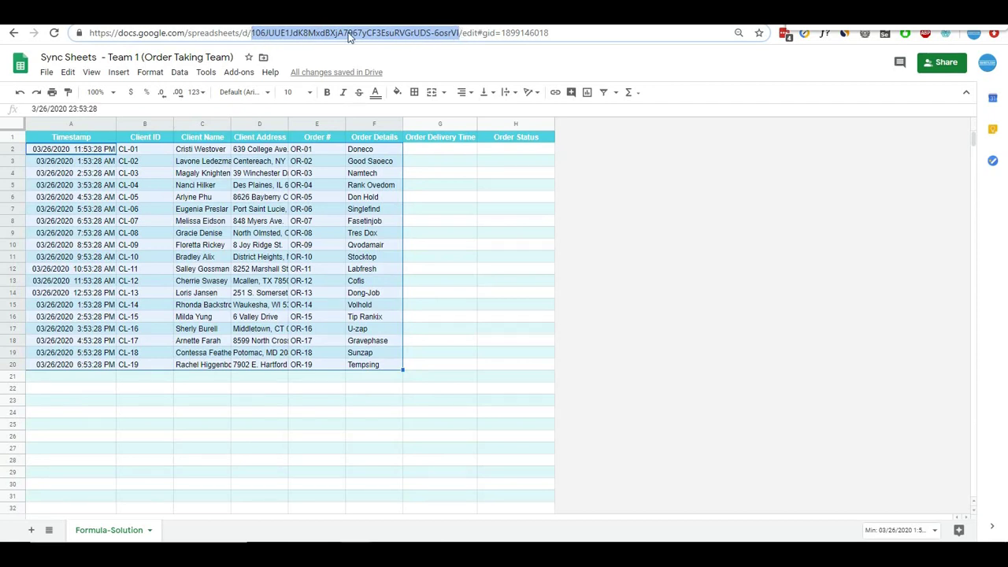
{"action": "left_click", "coordinate": [489, 16]}
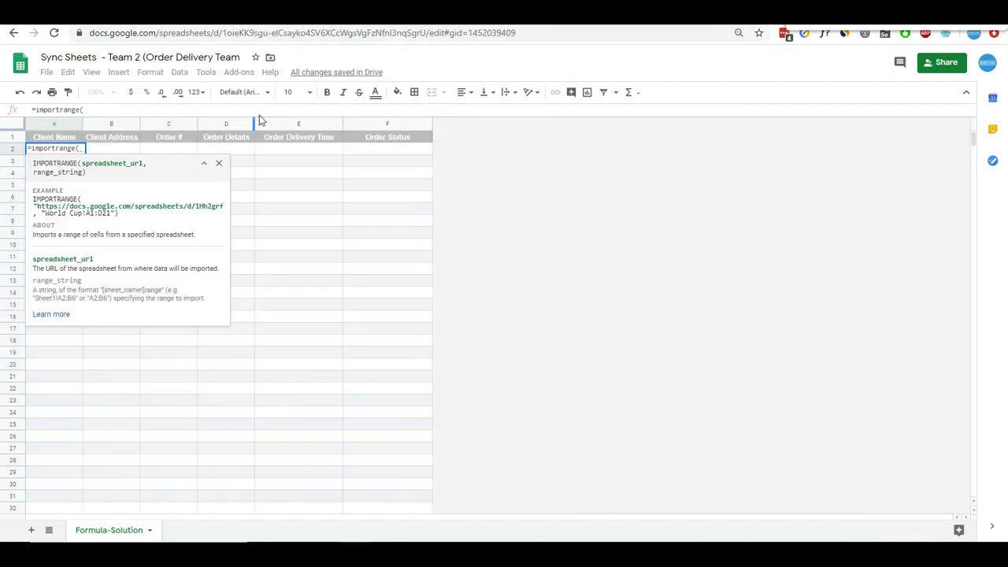
{"action": "type", "text": "\""}
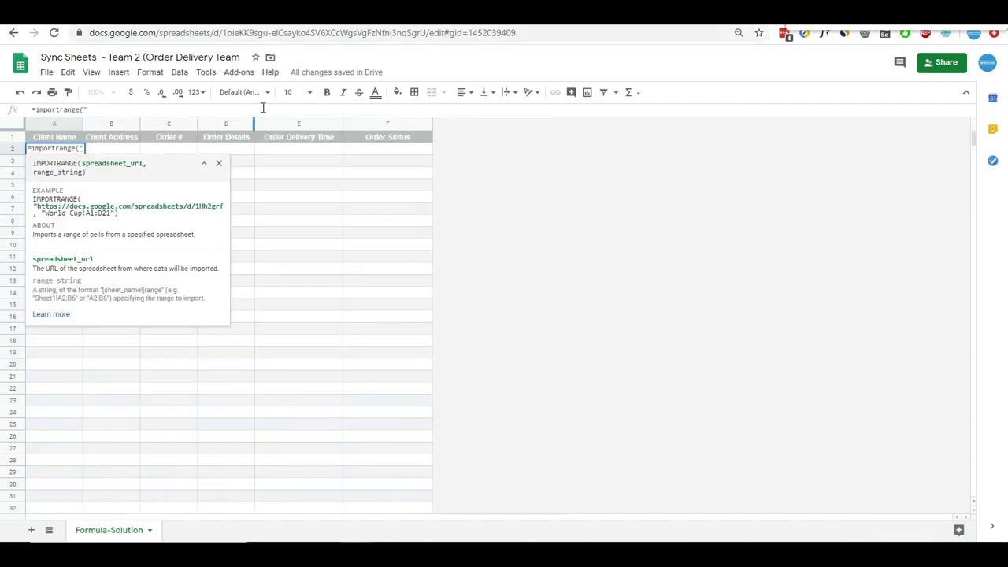
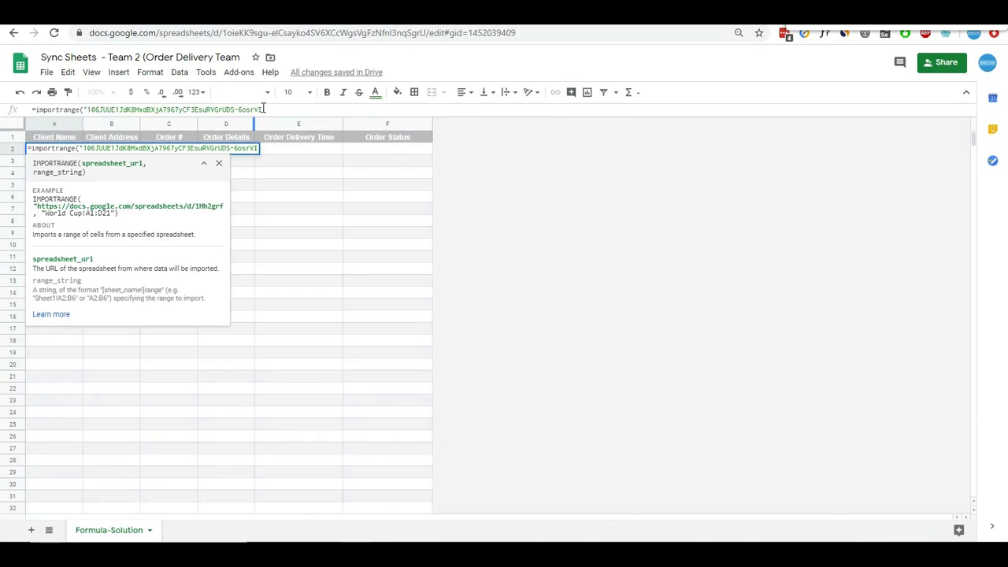
{"action": "type", "text": "\","}
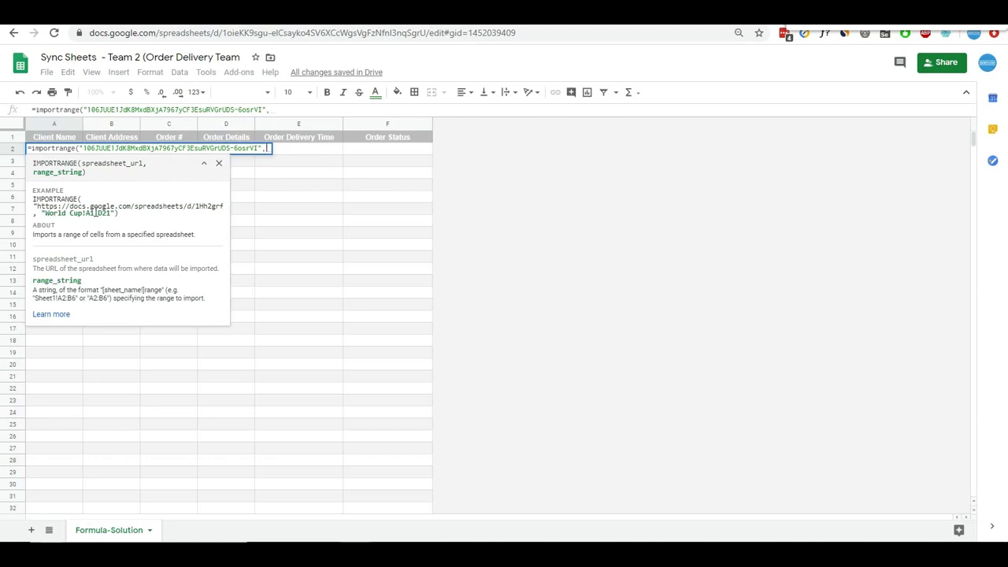
- Add the Team 1 sheet name Formula-Solution as the second argument of the formula
{"action": "left_click", "coordinate": [489, 14]}
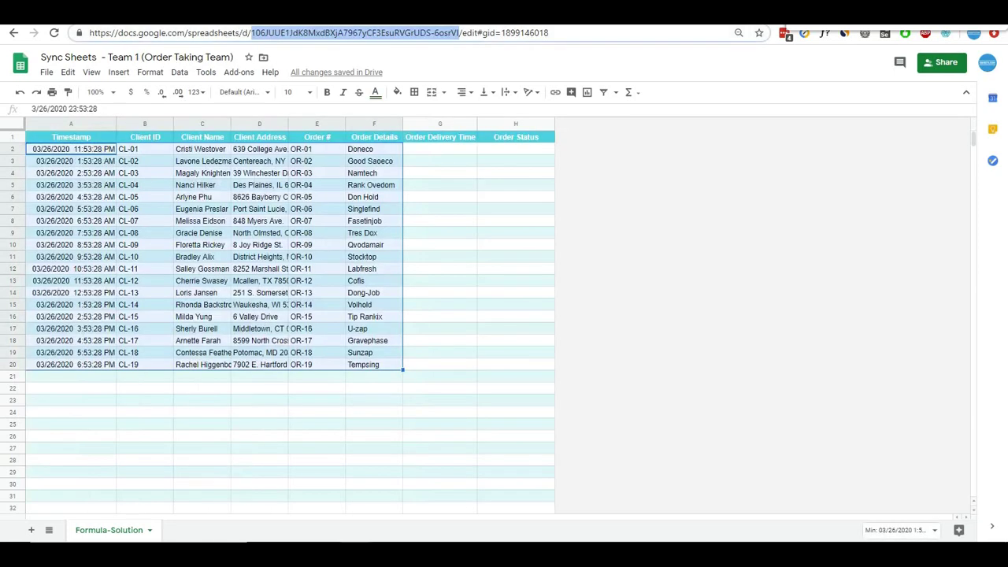
{"action": "double_click", "coordinate": [118, 534]}
{"action": "key", "text": "ctrl+c"}
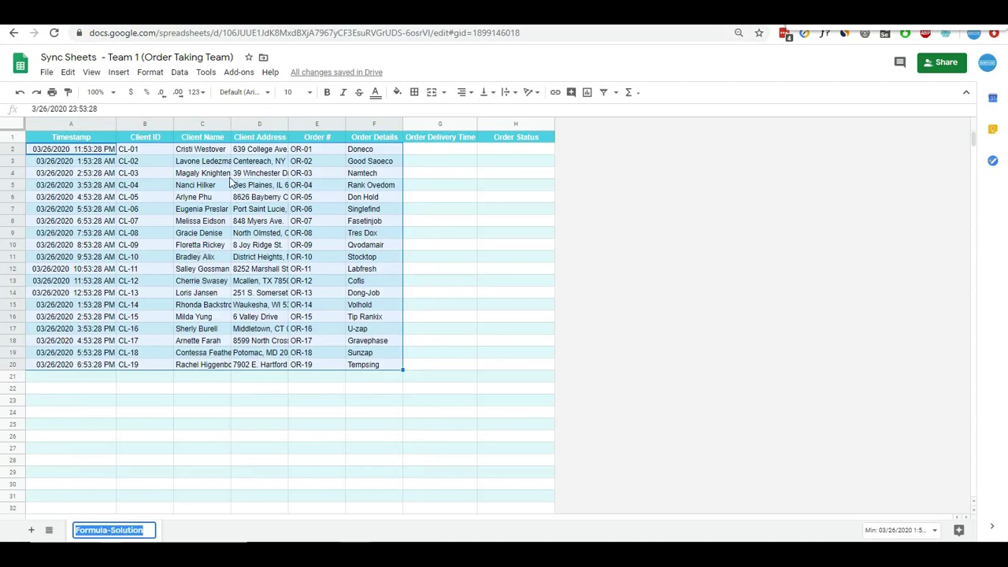
{"action": "left_click", "coordinate": [154, 163]}
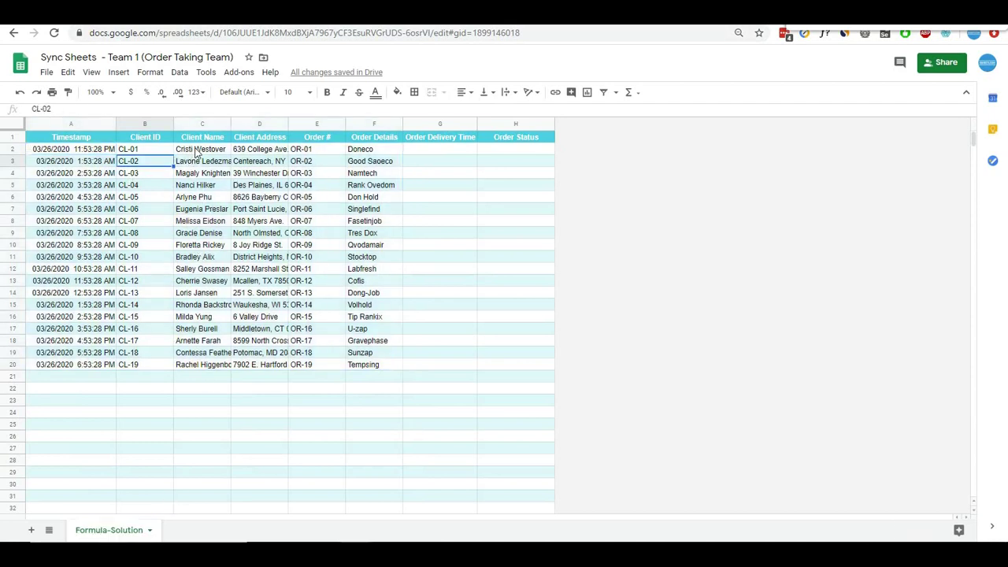
{"action": "left_click_drag", "start_coordinate": [199, 128], "coordinate": [373, 123]}
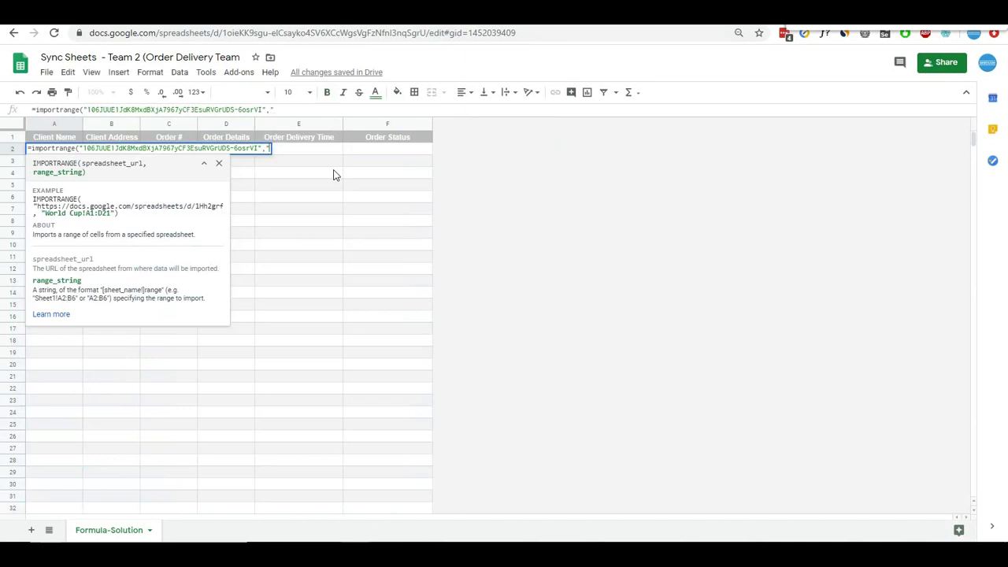
{"action": "type", "text": "\""}
{"action": "key", "text": "ctrl+v"}
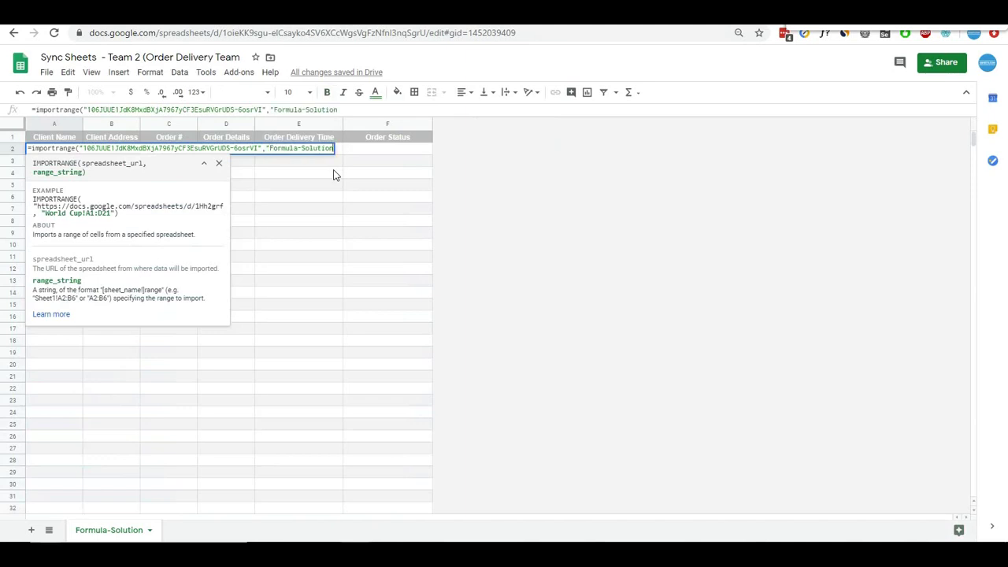
{"action": "type", "text": "!"}
- Complete the range as Formula-Solution!C2:F, commit it, and check the imported columns A through D
{"action": "left_click", "coordinate": [327, 14]}
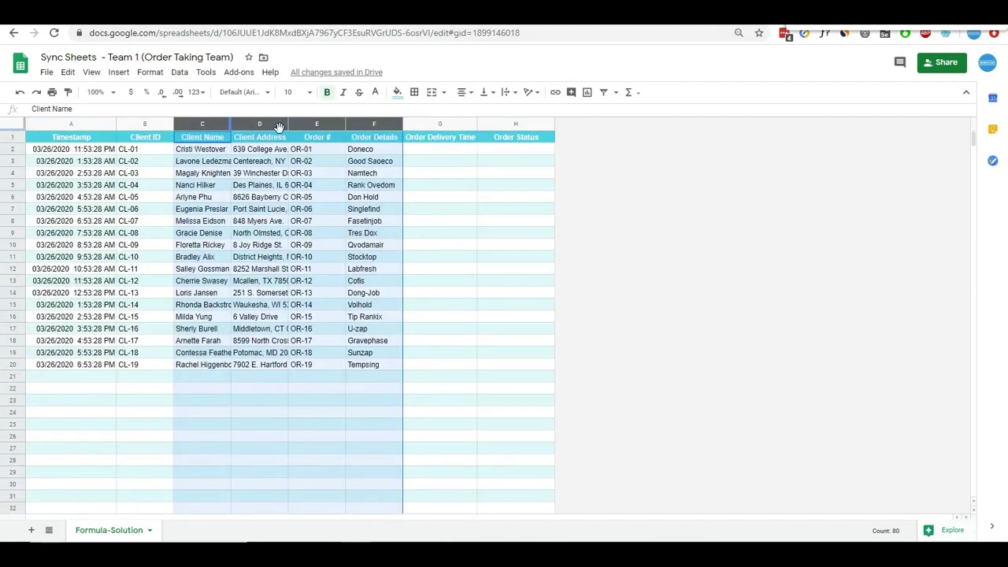
{"action": "left_click", "coordinate": [516, 14]}
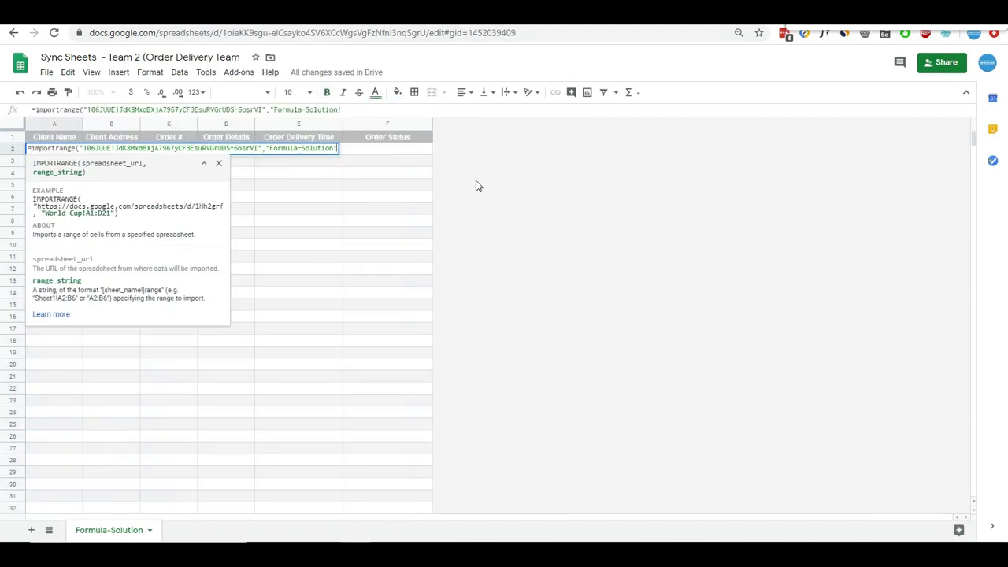
{"action": "type", "text": "C2:F\")"}
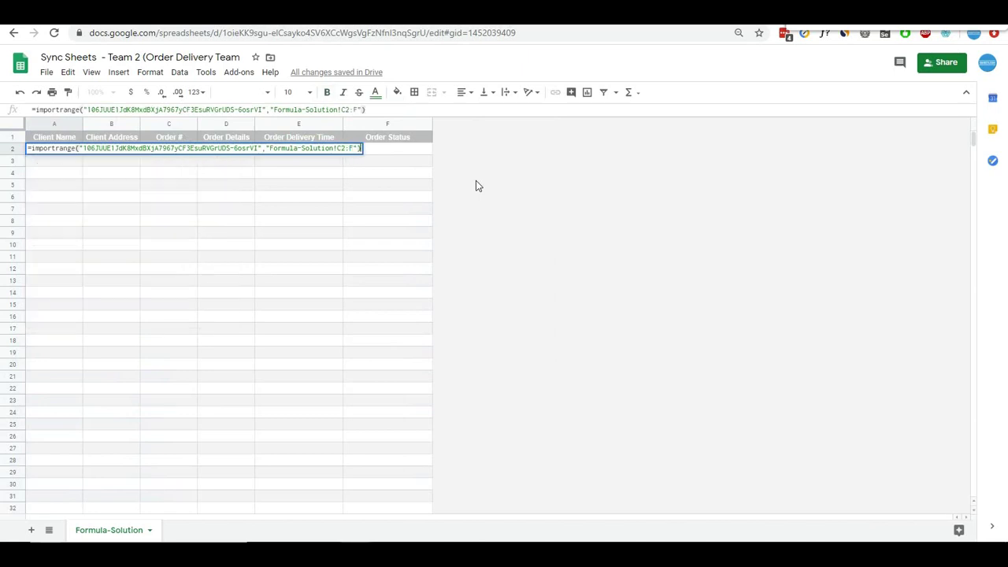
{"action": "key", "text": "Return"}
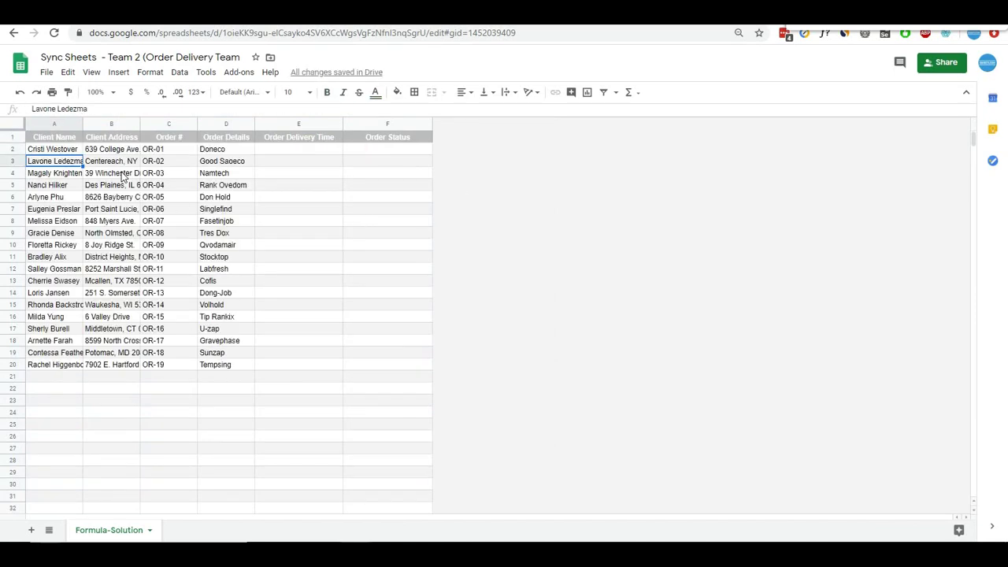
{"action": "left_click", "coordinate": [67, 208]}
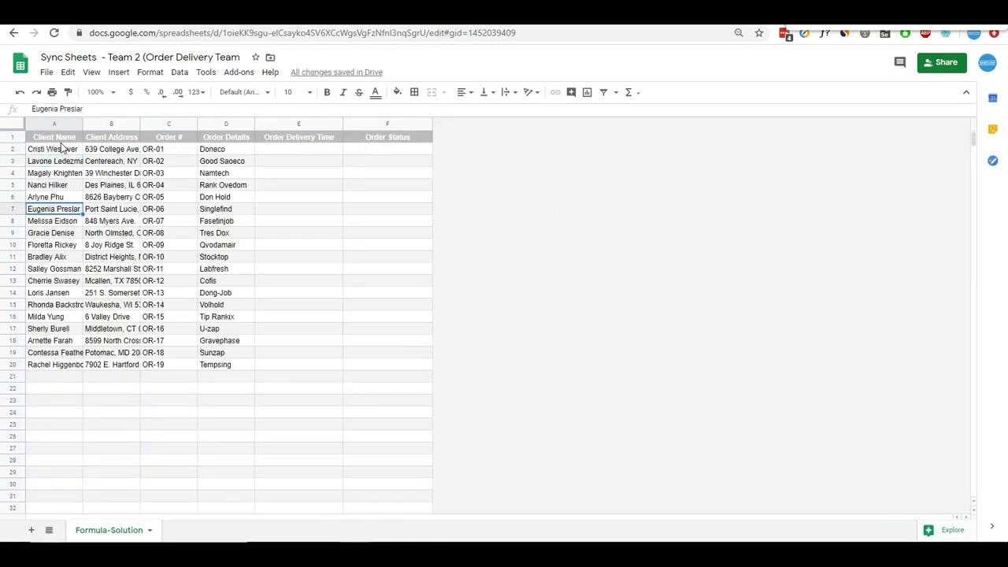
{"action": "left_click_drag", "start_coordinate": [55, 124], "coordinate": [248, 124]}
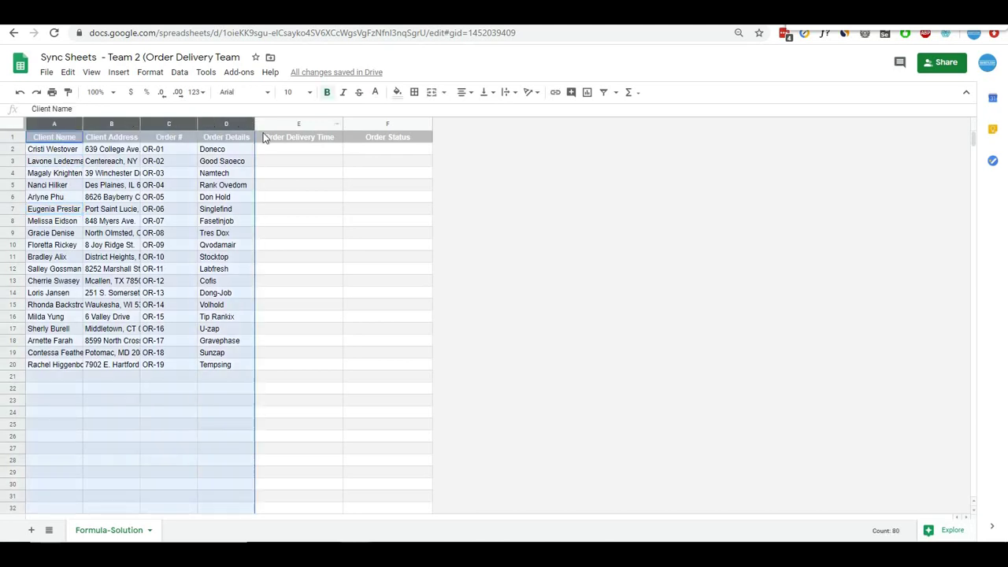
{"action": "left_click", "coordinate": [480, 16]}
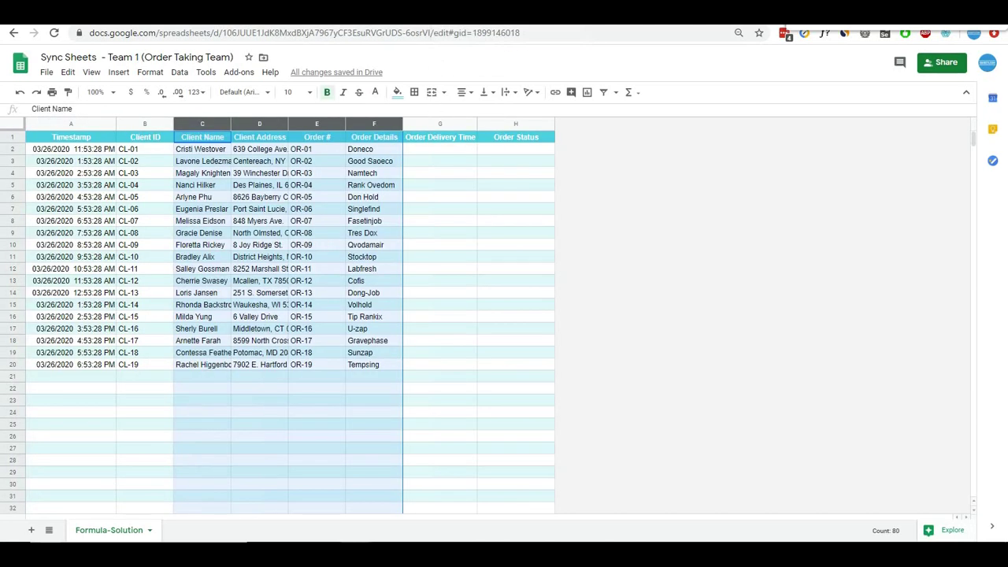
- Start Team 1 row 21 with today's date, client ID CL-20 and client name Test Customer
{"action": "left_click", "coordinate": [78, 378]}
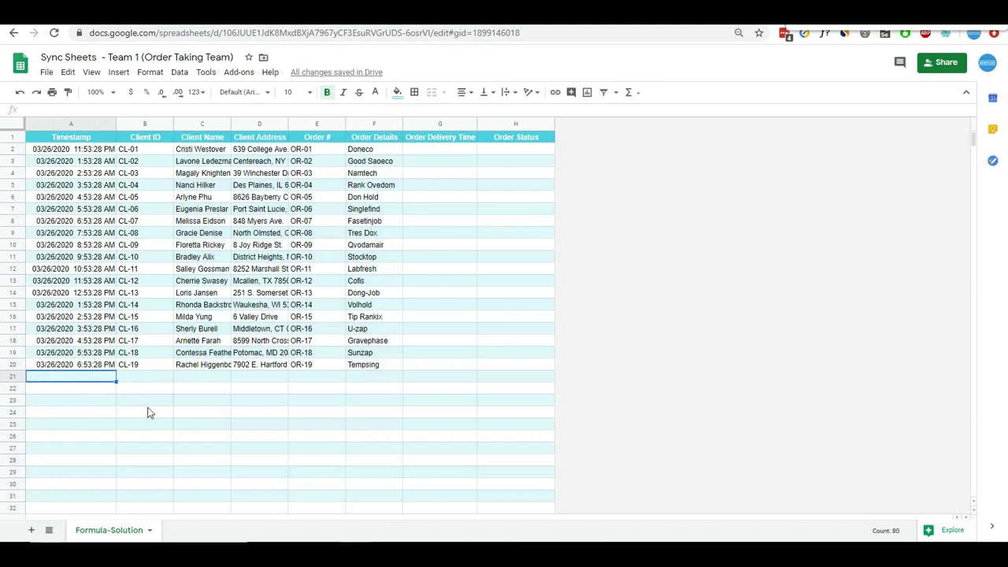
{"action": "key", "text": "ctrl+semicolon"}
{"action": "key", "text": "Tab"}
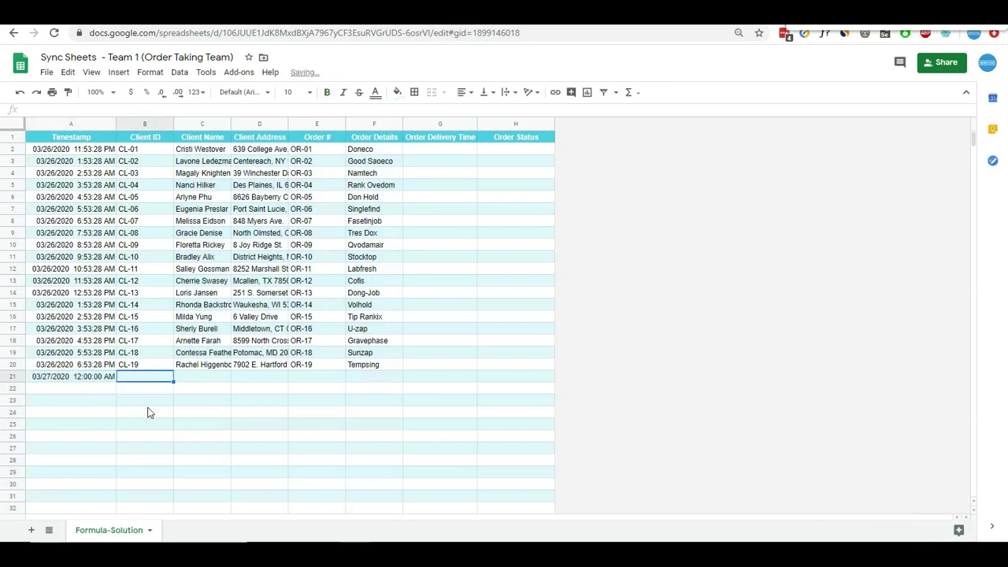
{"action": "type", "text": "CL-"}
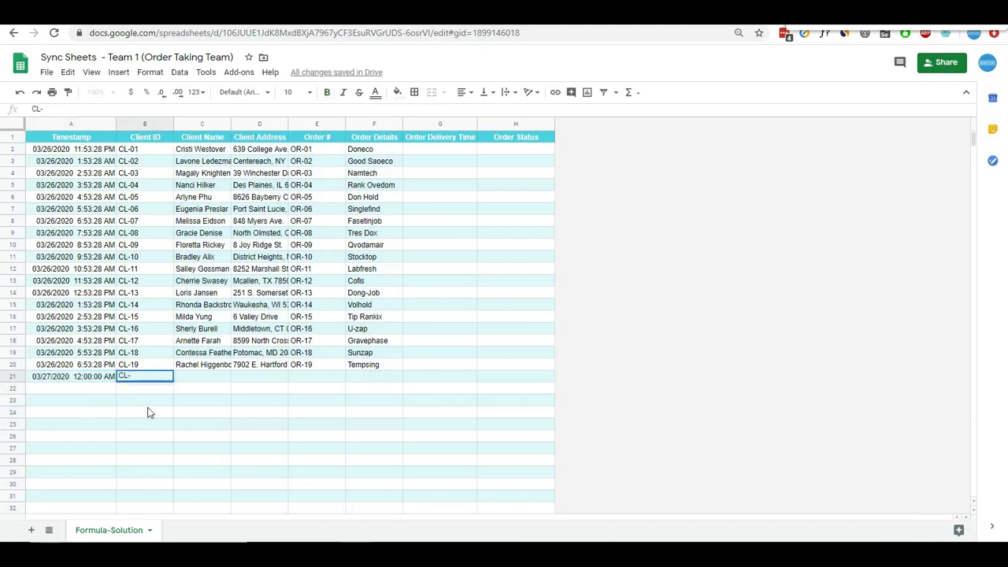
{"action": "type", "text": "20"}
{"action": "key", "text": "Tab"}
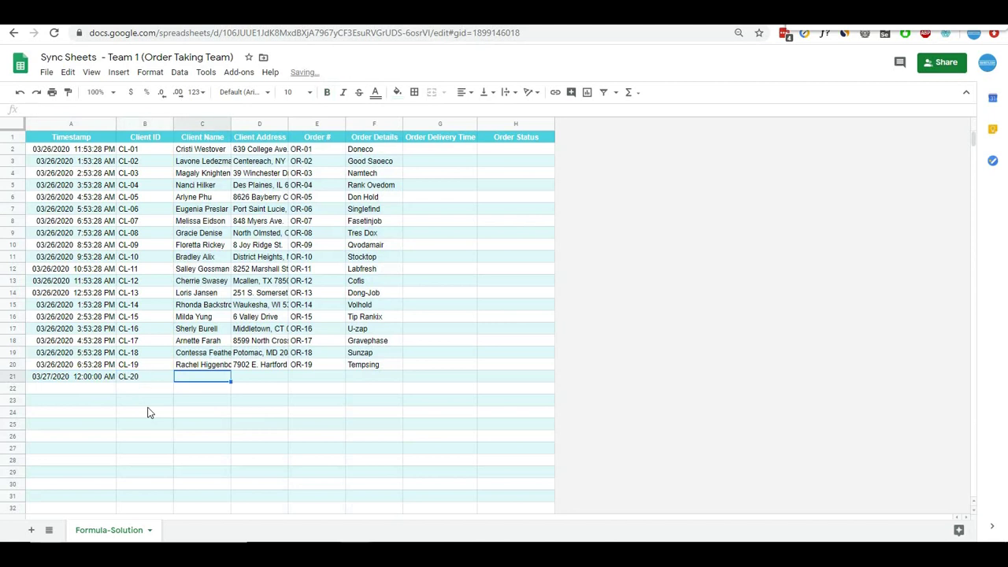
{"action": "type", "text": "Trs"}
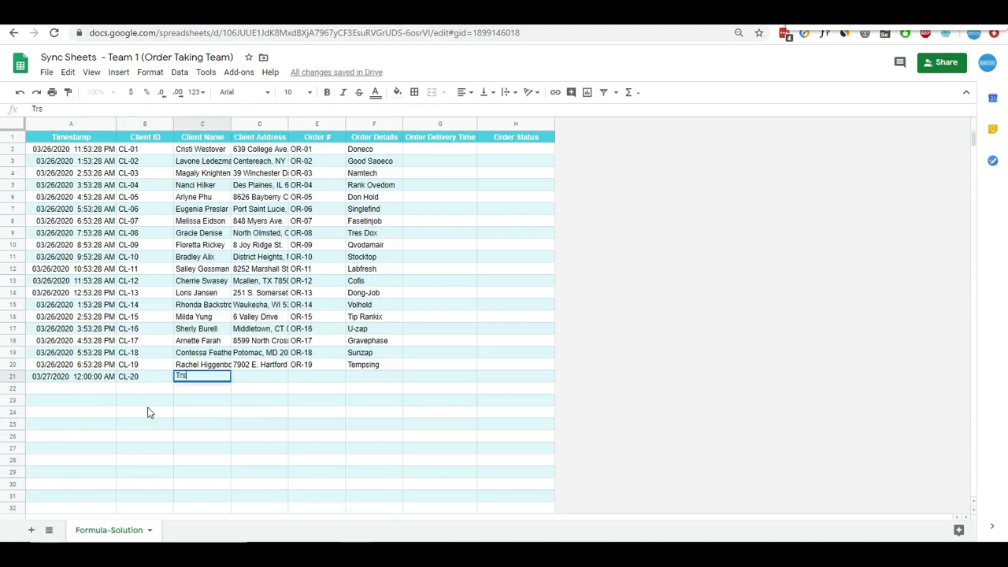
{"action": "key", "text": "BackSpace"}
{"action": "key", "text": "BackSpace"}
{"action": "type", "text": "est Customer"}
{"action": "key", "text": "Tab"}
- Complete row 21 with address Test Address, order Or-20 and details Test Order
{"action": "type", "text": "Test "}
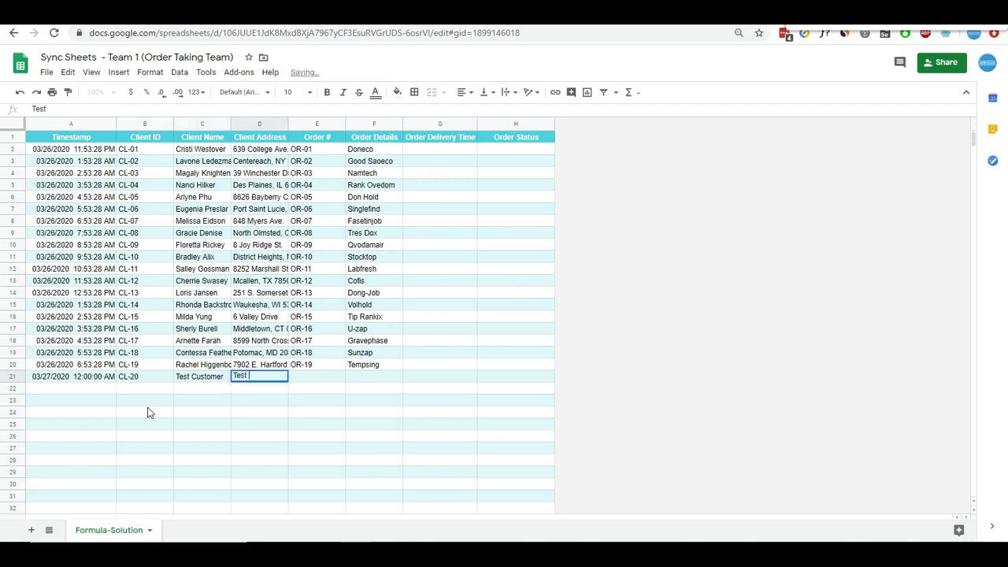
{"action": "type", "text": "Address"}
{"action": "key", "text": "Tab"}
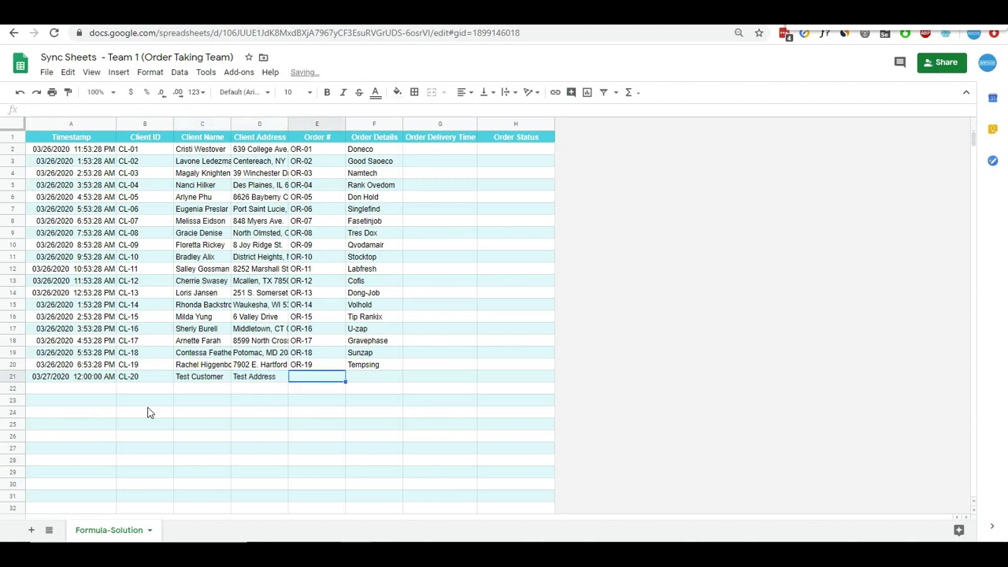
{"action": "type", "text": "Or-20"}
{"action": "key", "text": "Tab"}
{"action": "type", "text": "Test"}
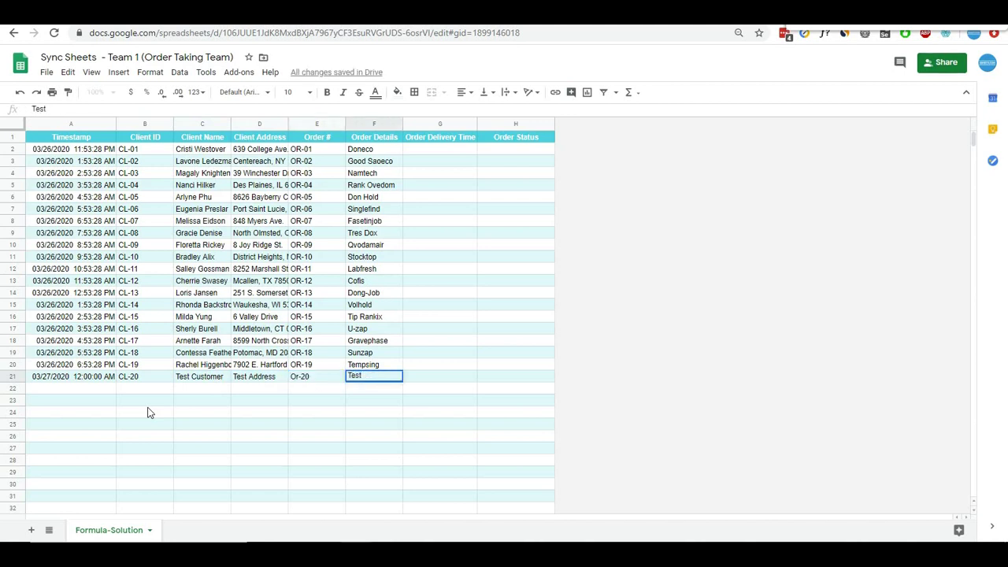
{"action": "type", "text": " Order"}
{"action": "key", "text": "Return"}
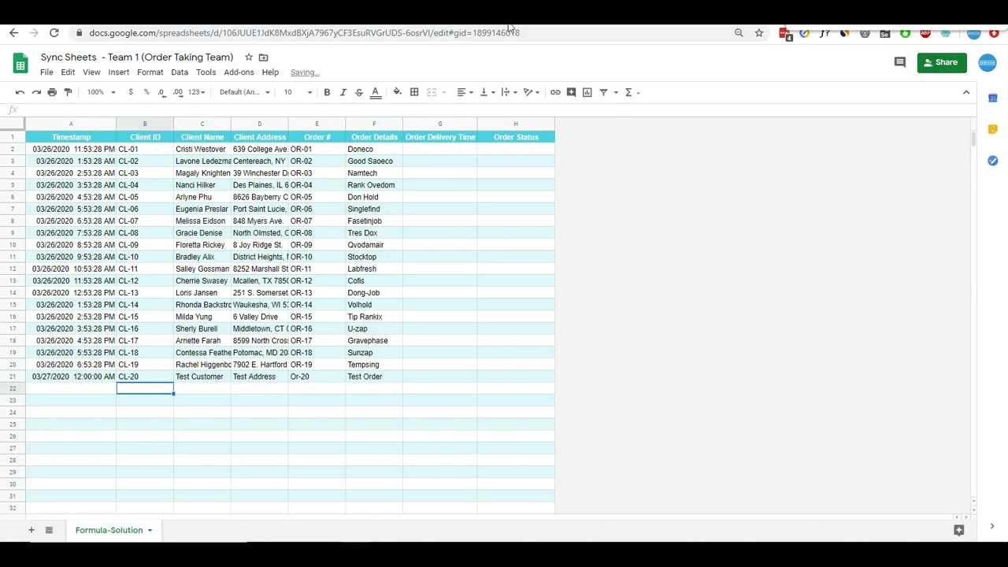
{"action": "left_click", "coordinate": [560, 26]}
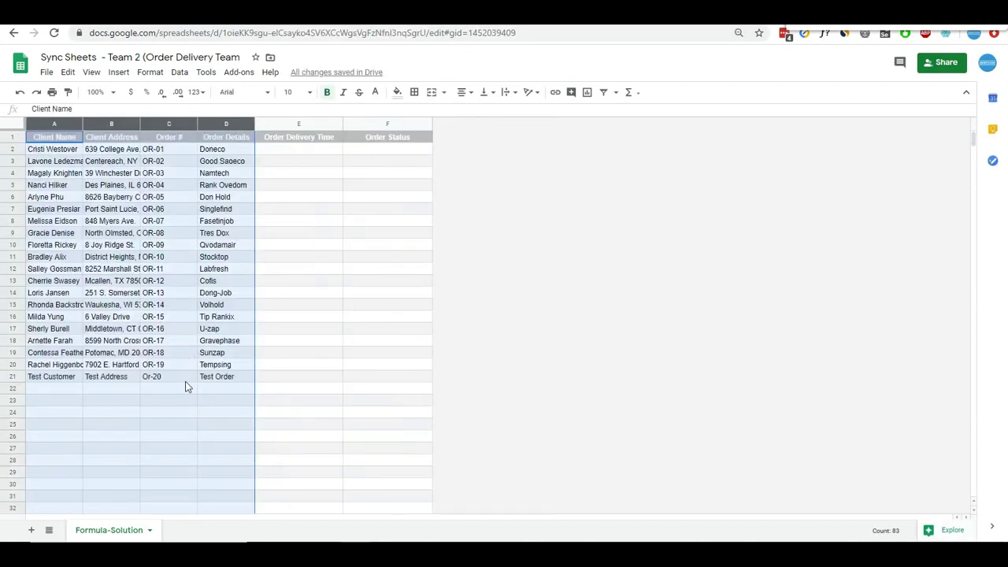
{"action": "left_click", "coordinate": [185, 380]}
{"action": "left_click_drag", "start_coordinate": [51, 385], "coordinate": [205, 376]}
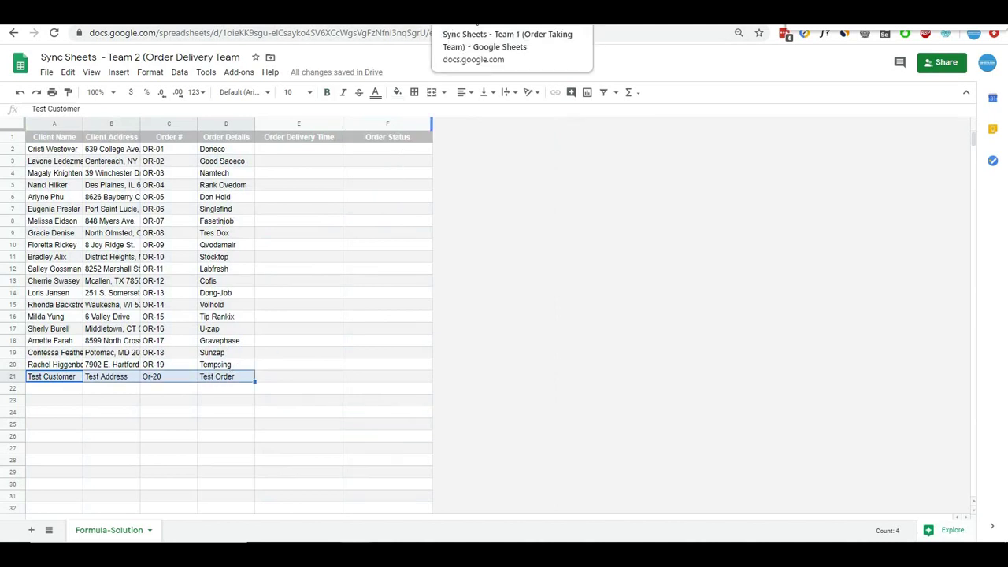
{"action": "left_click", "coordinate": [472, 14]}
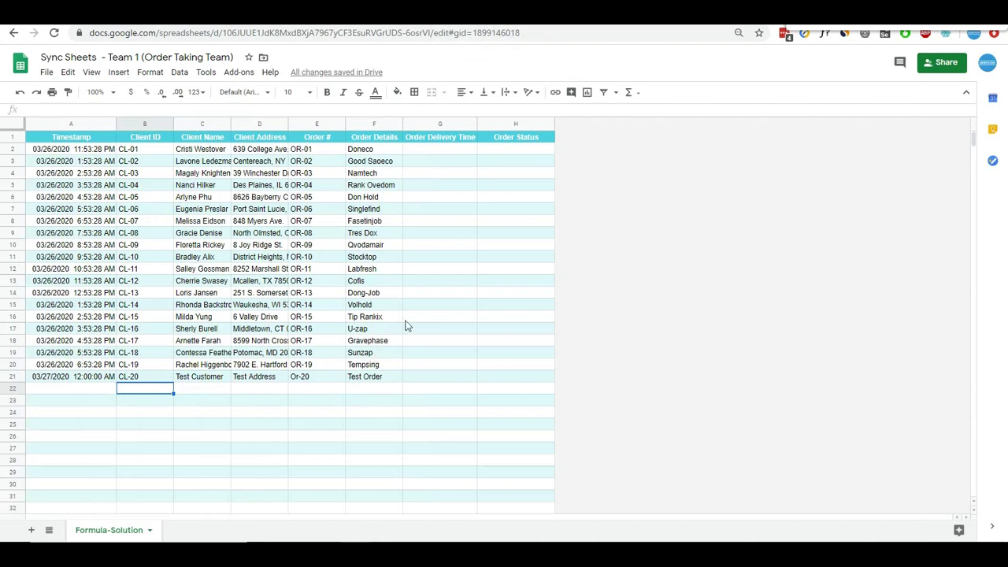
{"action": "left_click", "coordinate": [545, 14]}
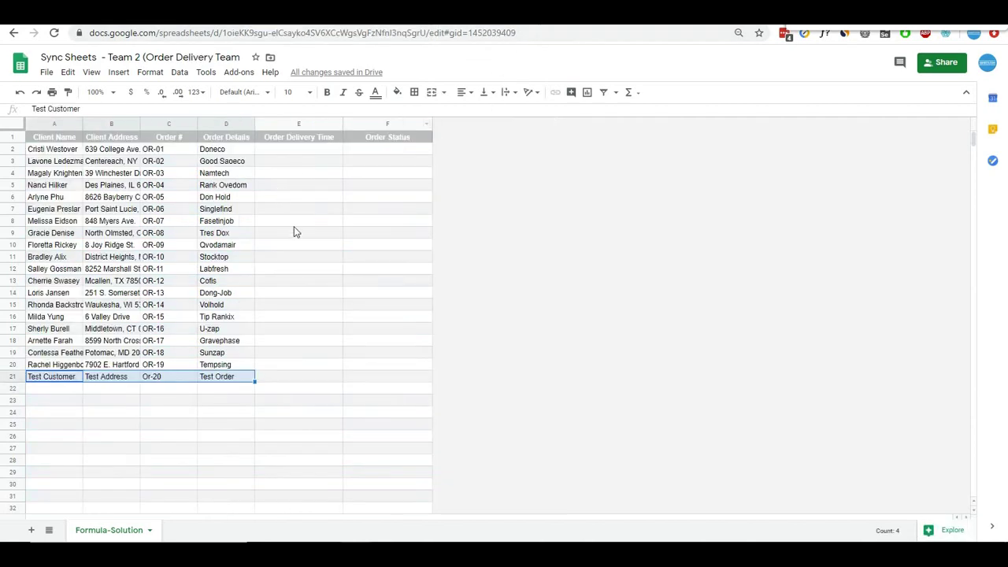
{"action": "left_click", "coordinate": [289, 260]}
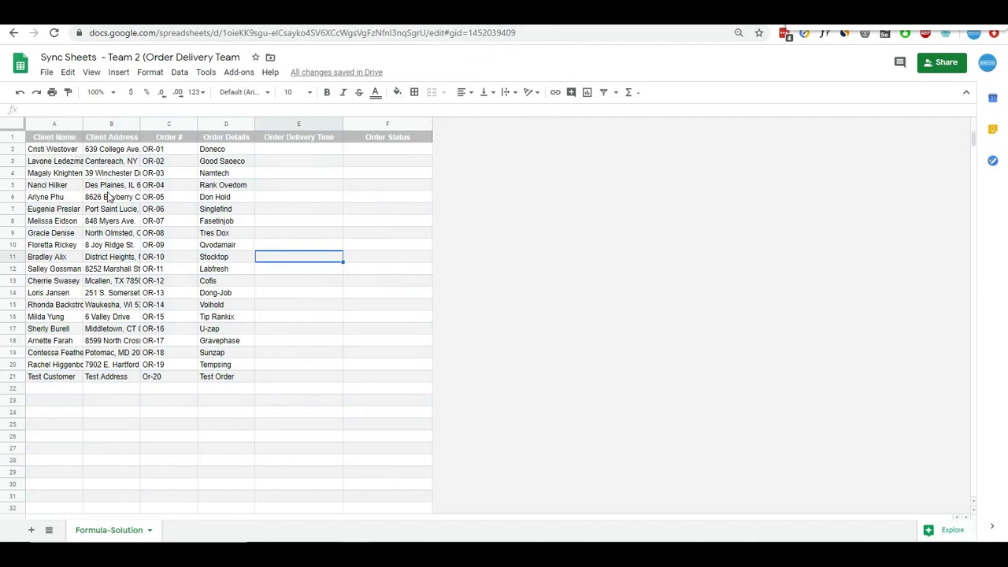
{"action": "left_click", "coordinate": [282, 152]}
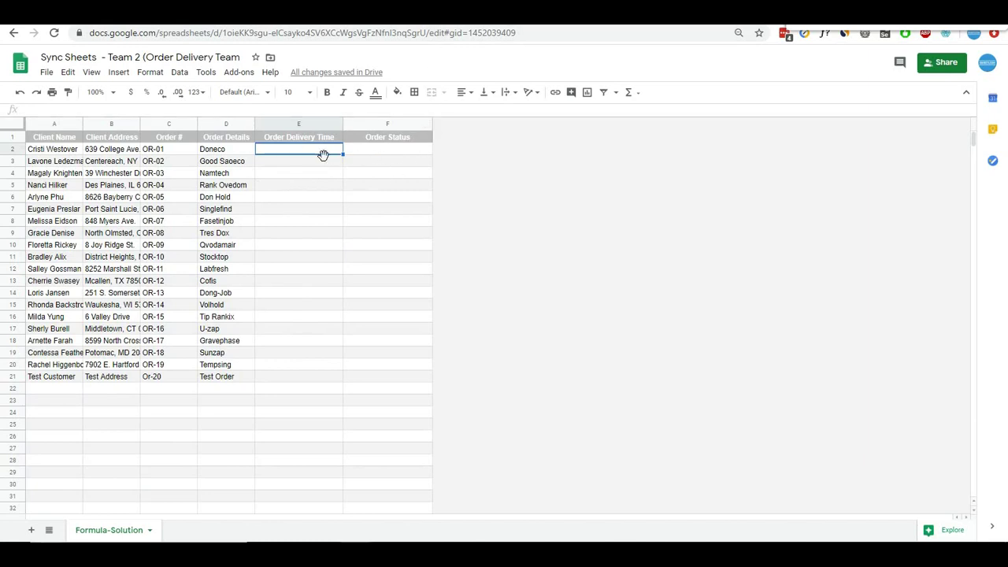
{"action": "left_click", "coordinate": [450, 14]}
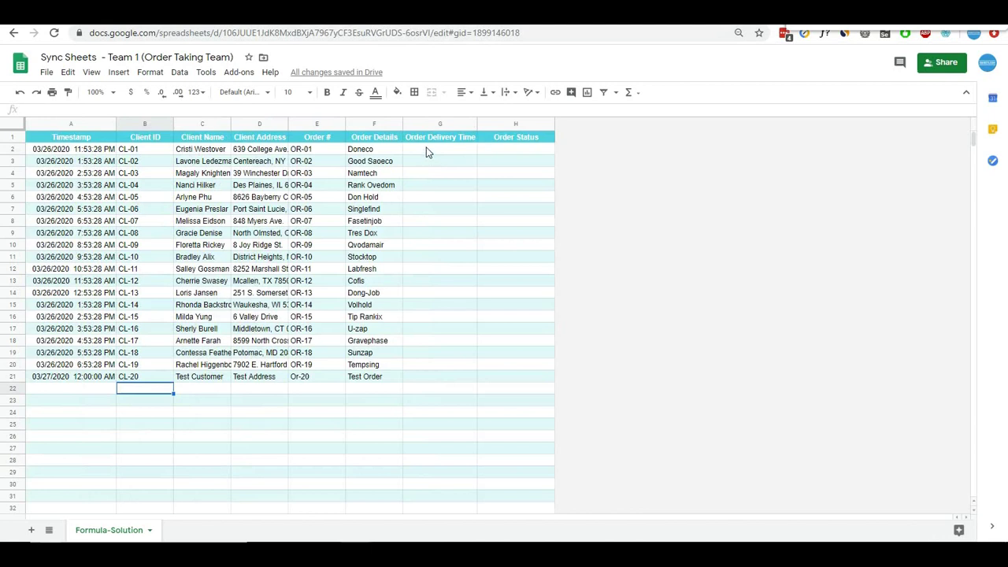
{"action": "left_click_drag", "start_coordinate": [427, 152], "coordinate": [527, 382]}
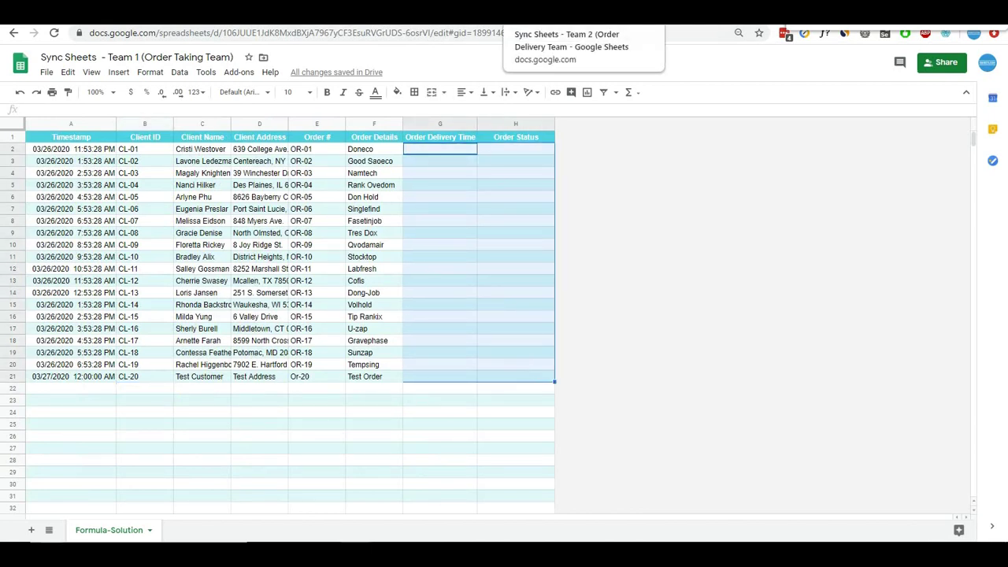
{"action": "left_click", "coordinate": [520, 20]}
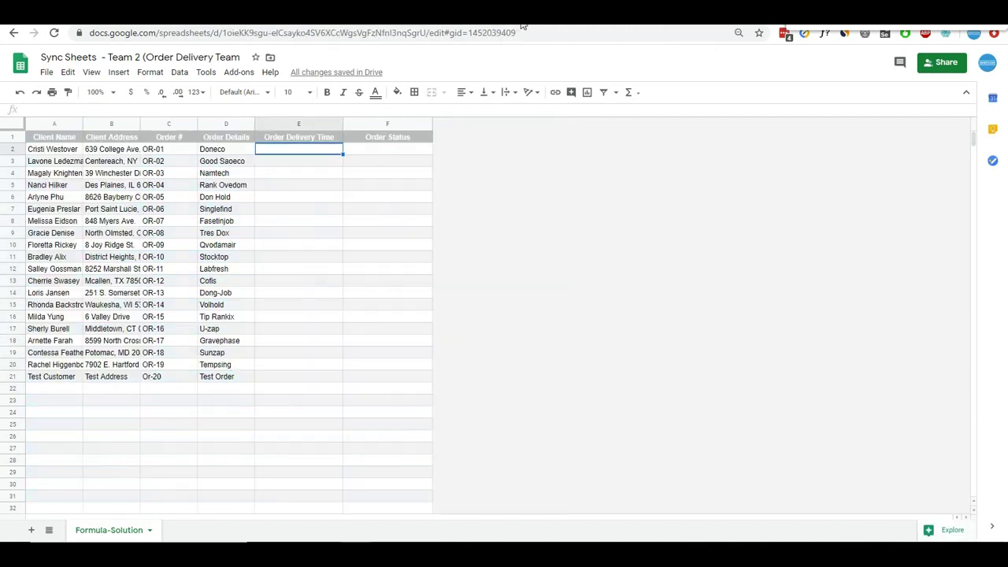
- Start an IMPORTRANGE in Team 1 cell G2 using Team 2's spreadsheet ID
{"action": "left_click", "coordinate": [74, 138]}
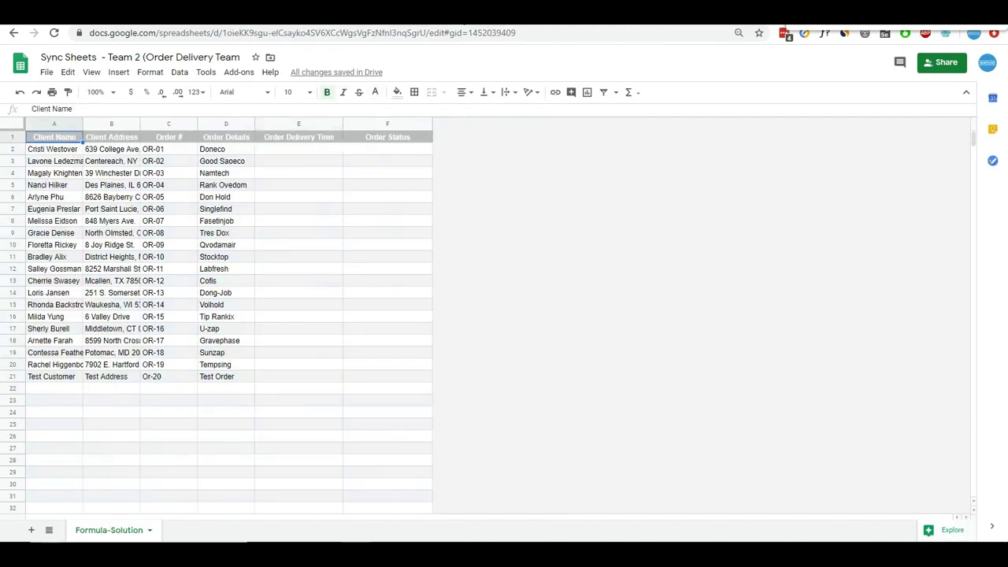
{"action": "left_click", "coordinate": [462, 19]}
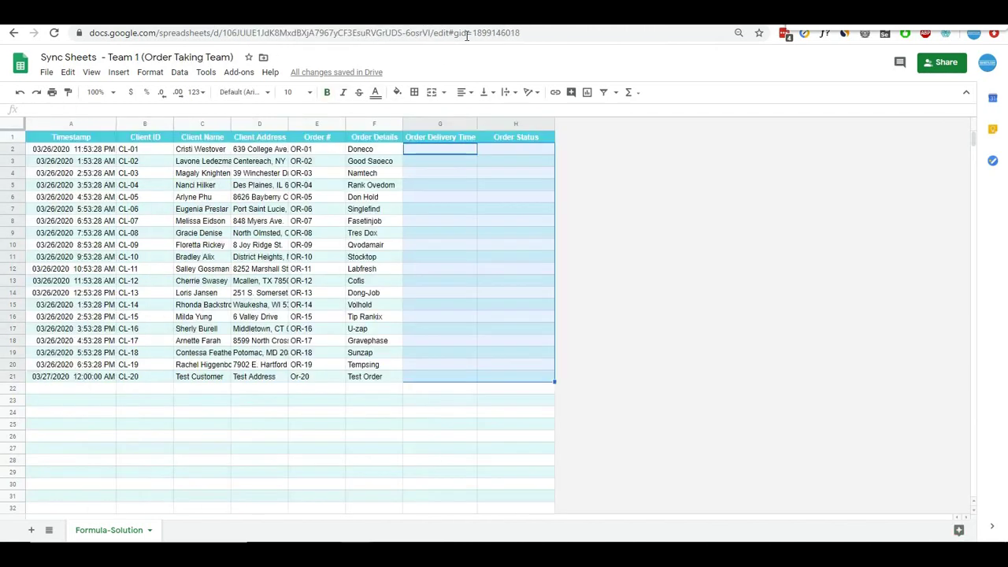
{"action": "left_click", "coordinate": [438, 153]}
{"action": "type", "text": "="}
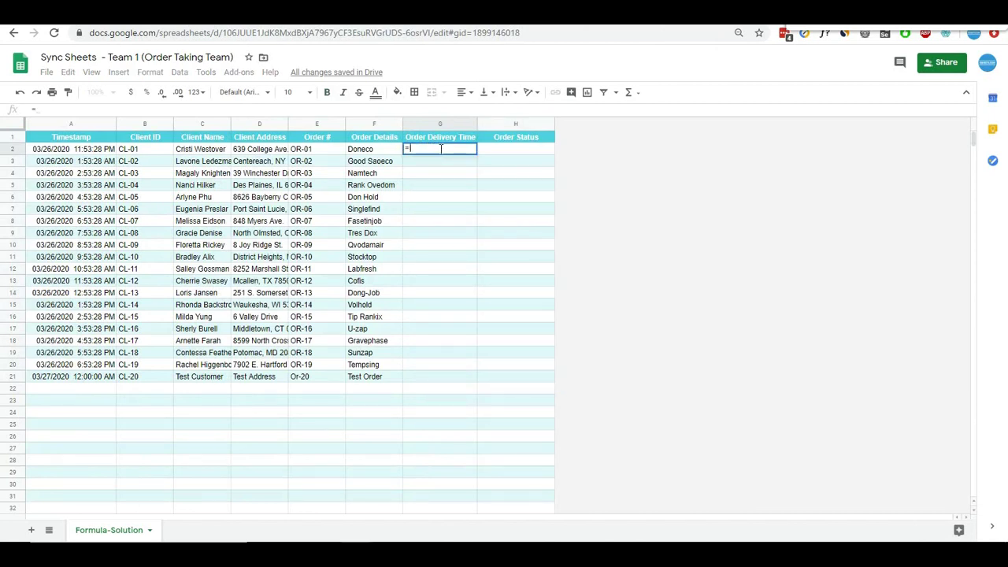
{"action": "type", "text": "importran"}
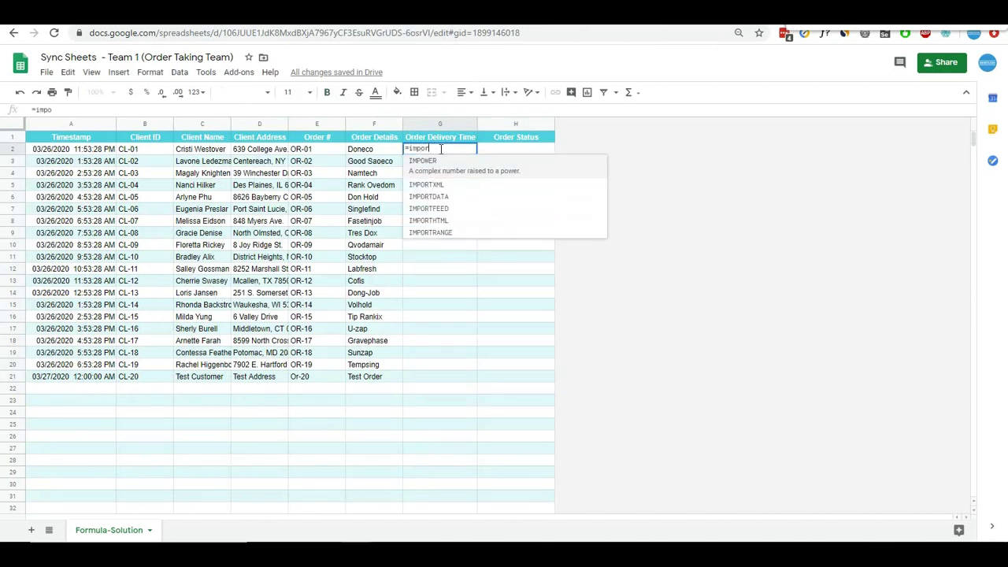
{"action": "key", "text": "Tab"}
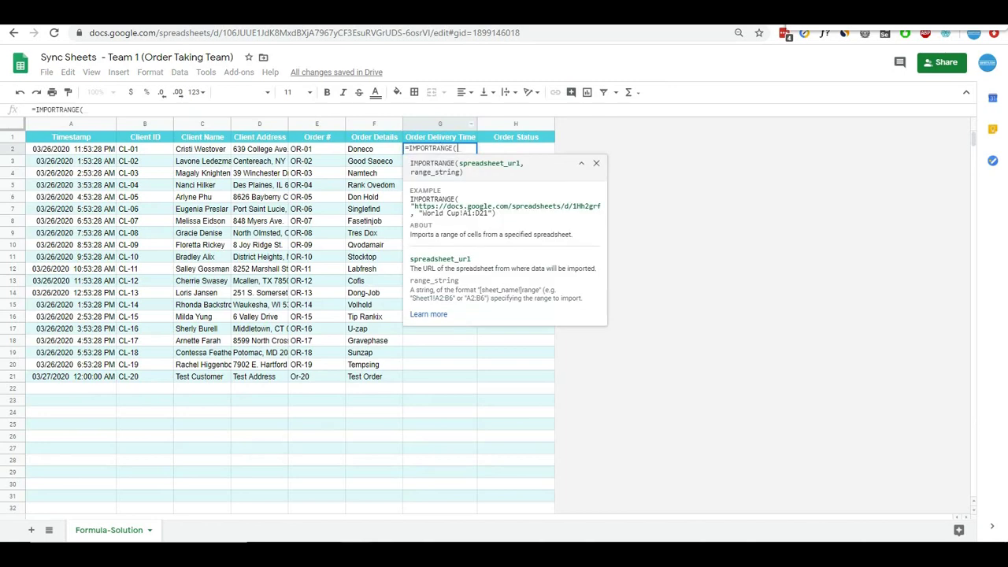
{"action": "key", "text": "ctrl+Tab"}
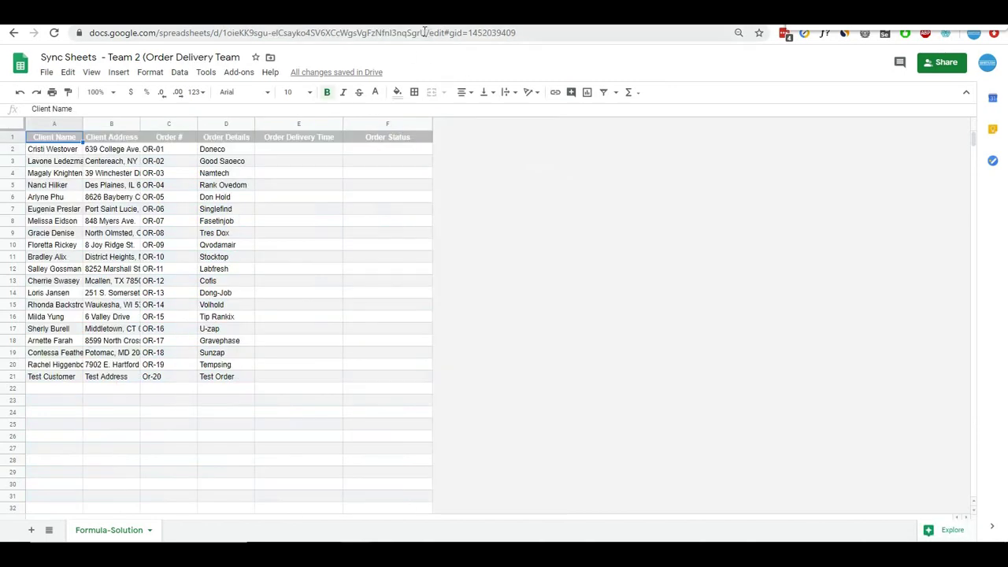
{"action": "left_click_drag", "start_coordinate": [425, 32], "coordinate": [221, 33]}
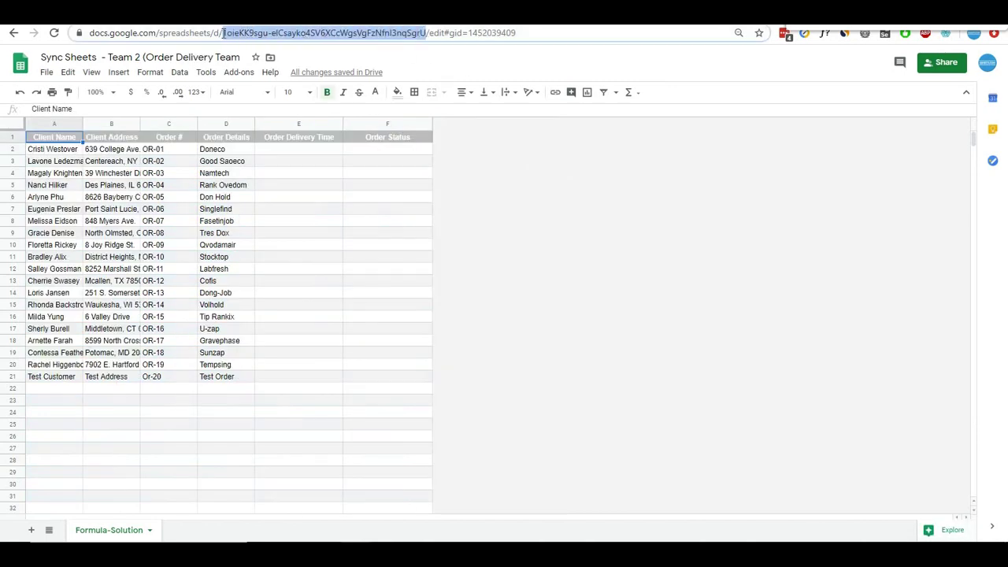
{"action": "key", "text": "ctrl+shift+Tab"}
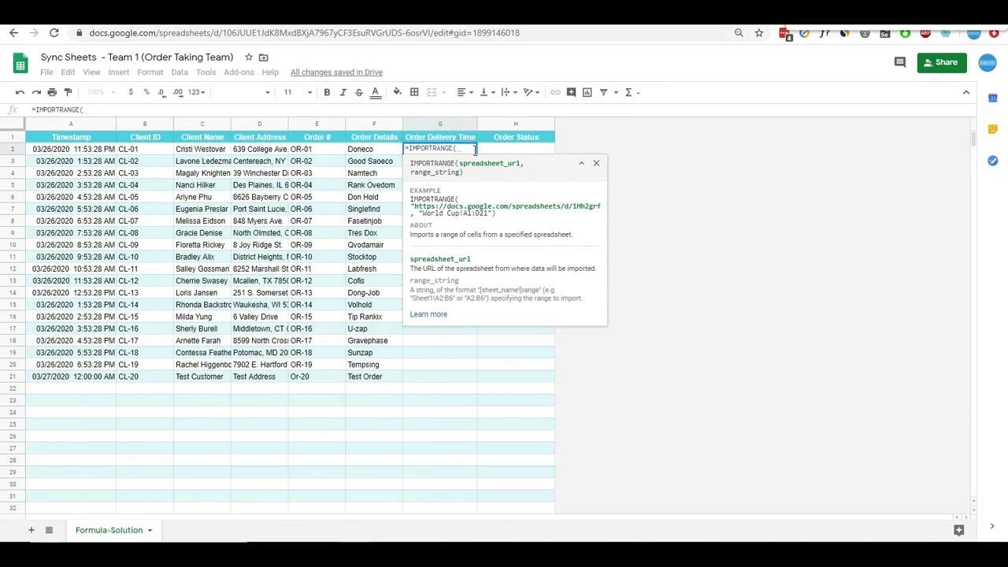
{"action": "type", "text": "\""}
{"action": "type", "text": "\","}
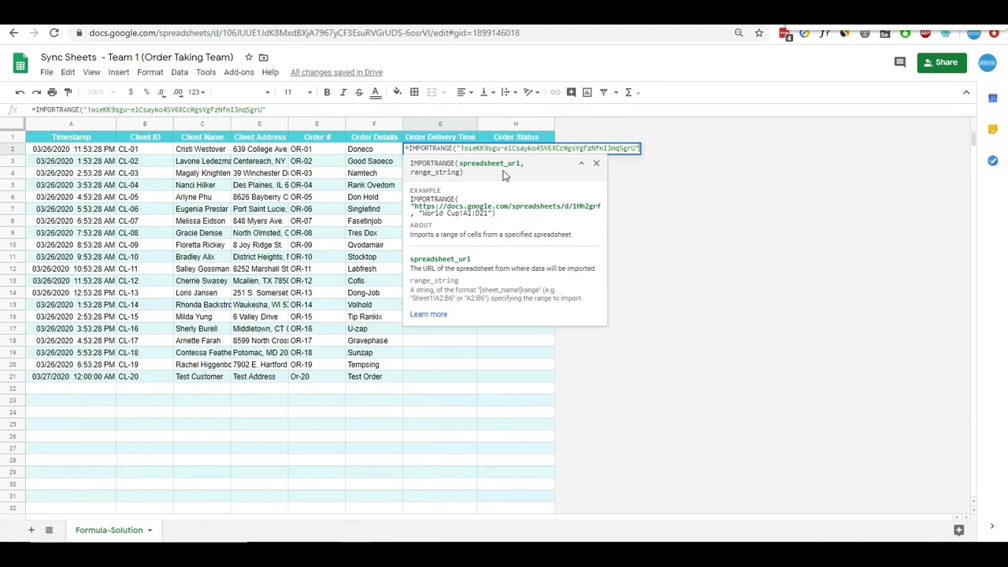
- Add Team 2's range Formula-Solution!E2:F and commit the formula
{"action": "key", "text": "ctrl+Tab"}
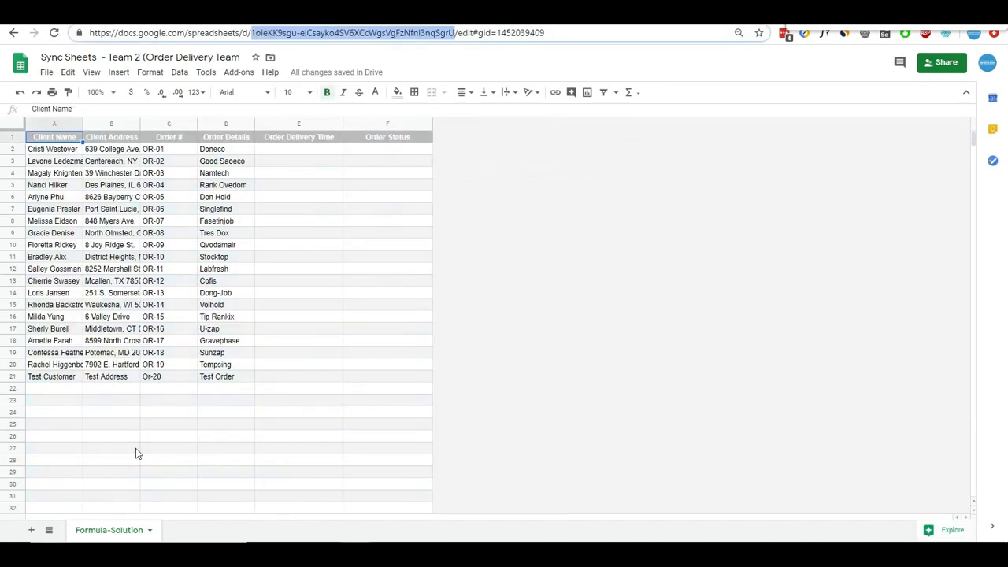
{"action": "left_click", "coordinate": [122, 529]}
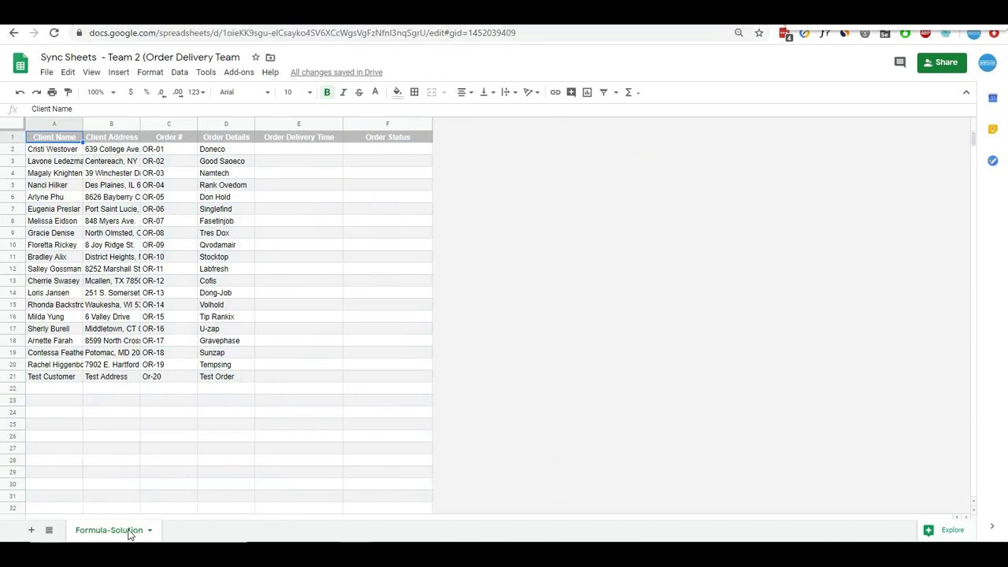
{"action": "double_click", "coordinate": [136, 533]}
{"action": "key", "text": "ctrl+c"}
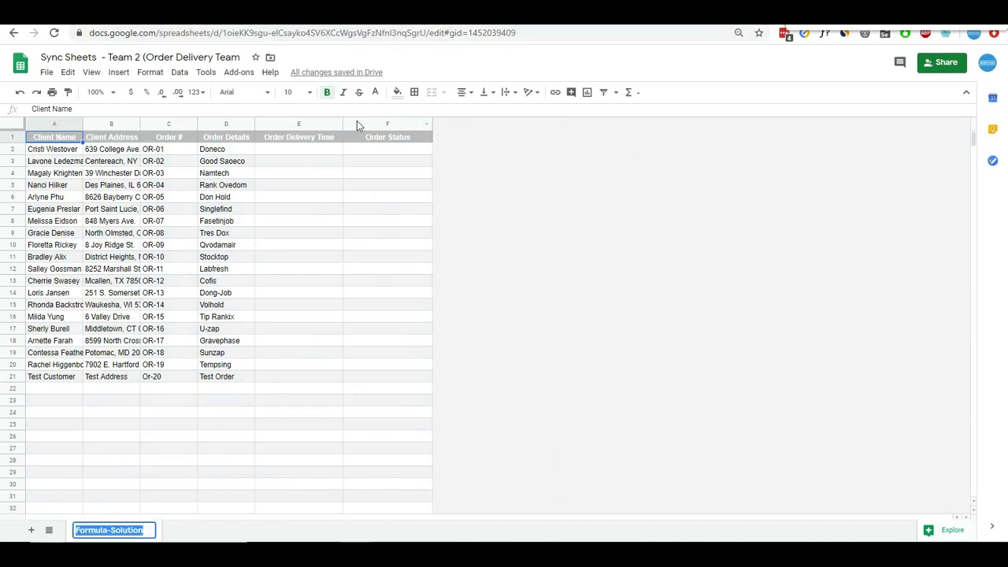
{"action": "key", "text": "ctrl+shift+Tab"}
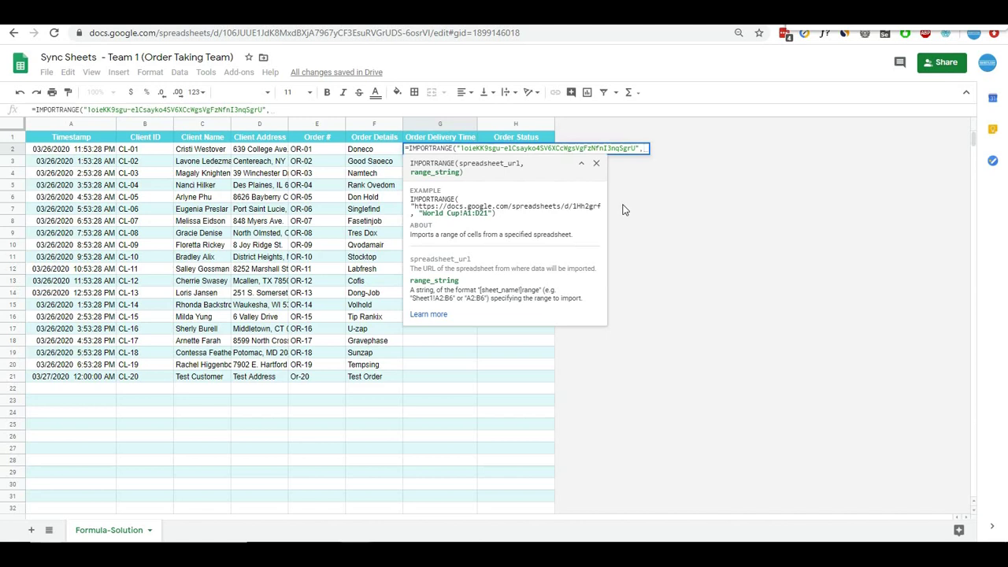
{"action": "type", "text": "\""}
{"action": "key", "text": "ctrl+v"}
{"action": "type", "text": "!"}
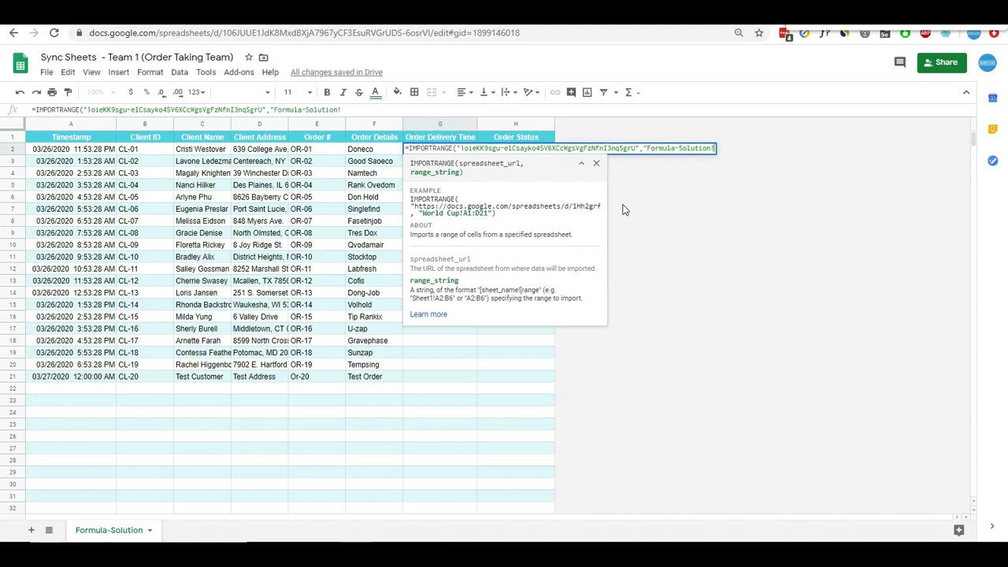
{"action": "type", "text": "\""}
{"action": "type", "text": ":F"}
{"action": "type", "text": "\""}
{"action": "type", "text": "2"}
{"action": "type", "text": ")"}
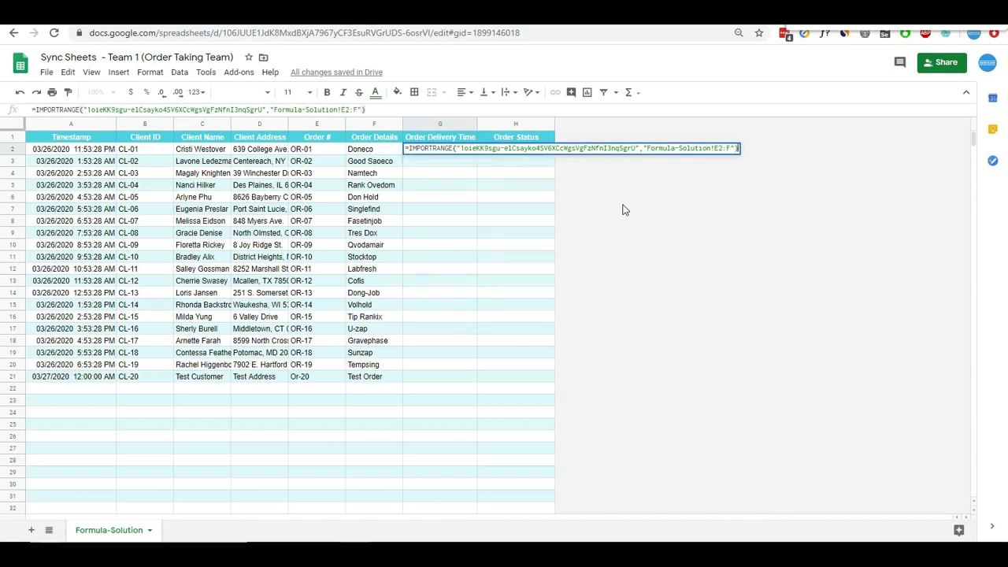
{"action": "key", "text": "Return"}
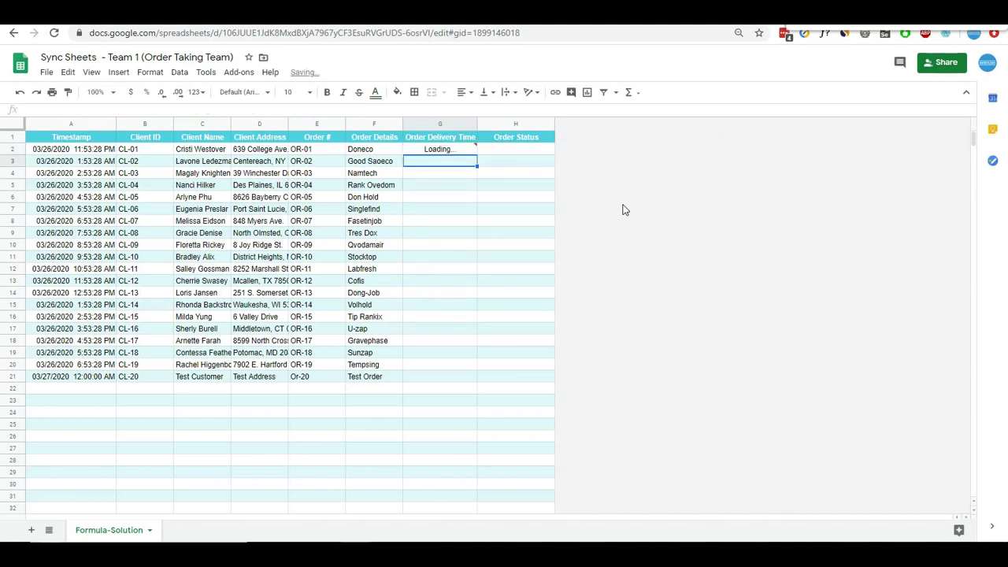
- Stamp Team 2 cell E2 with the current time as a fixed value in Date time format
{"action": "left_click", "coordinate": [451, 153]}
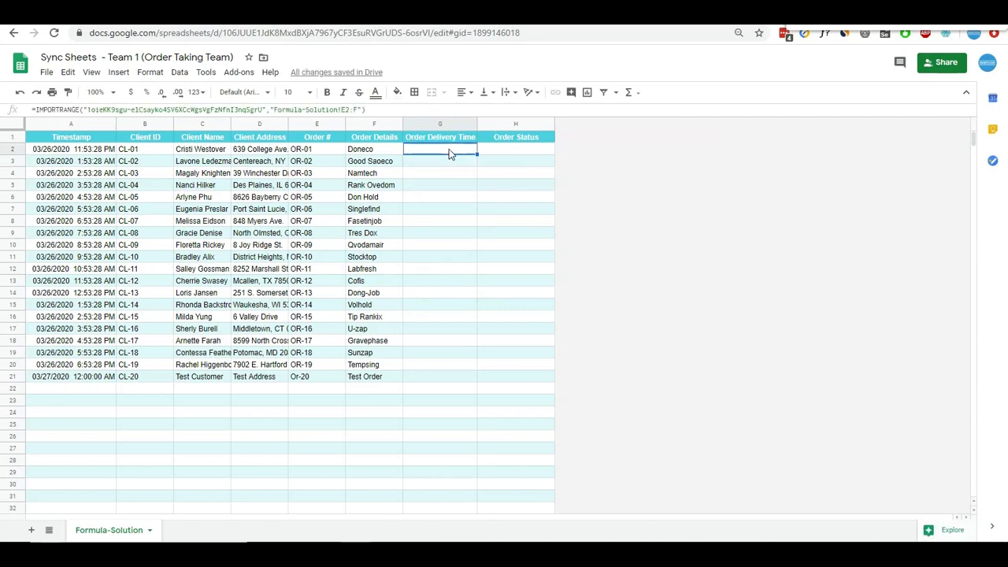
{"action": "left_click", "coordinate": [386, 12]}
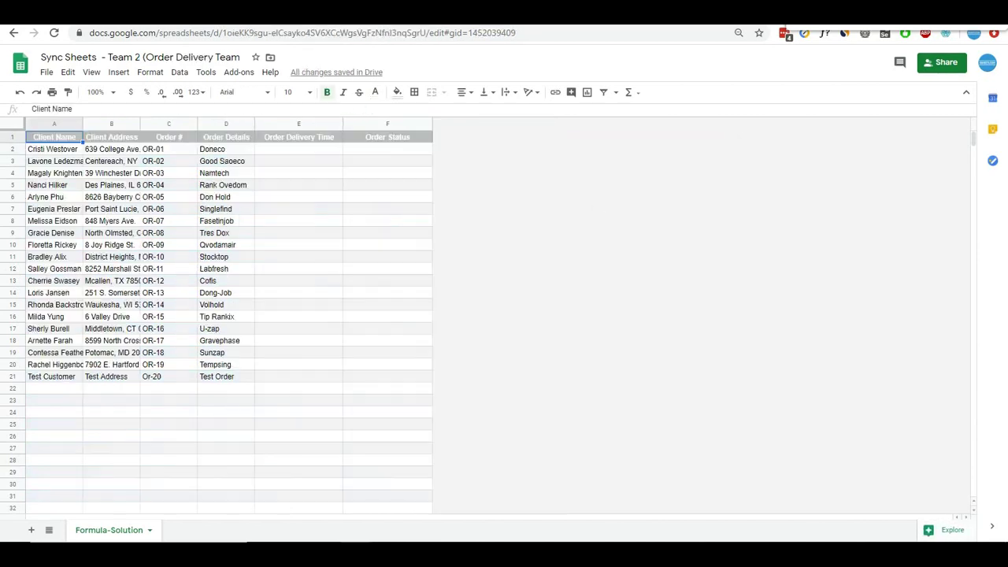
{"action": "left_click", "coordinate": [317, 149]}
{"action": "type", "text": "=now()"}
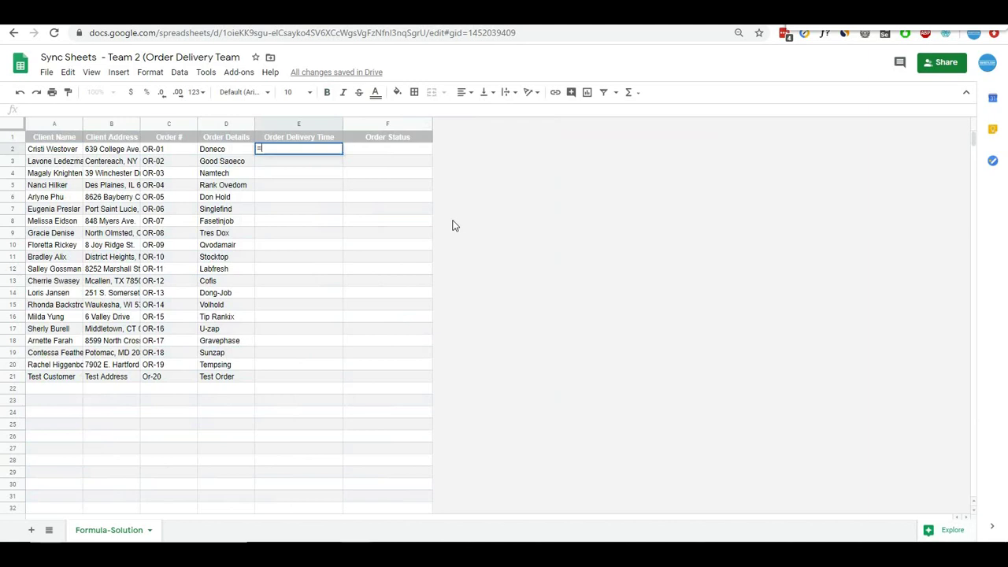
{"action": "key", "text": "Return"}
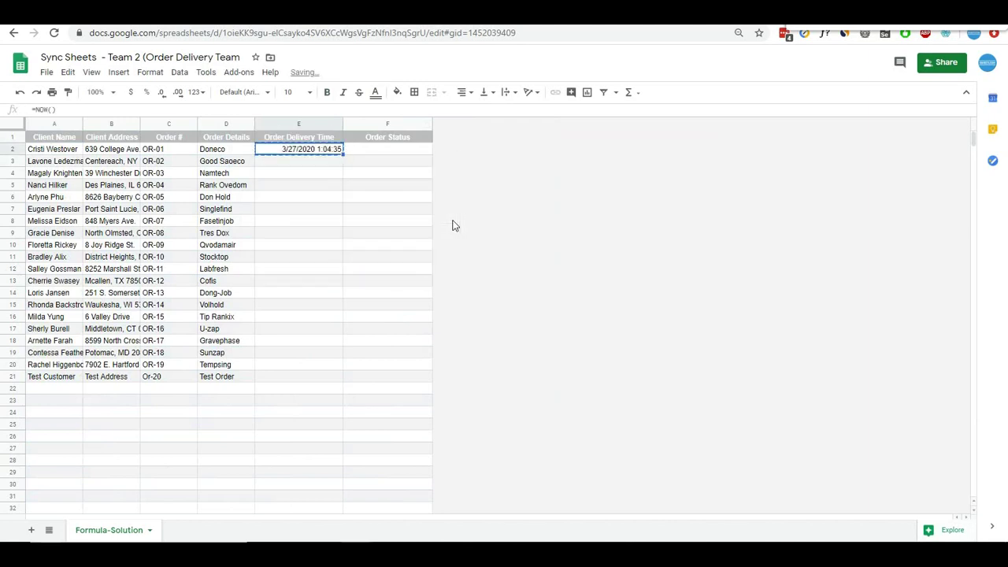
{"action": "key", "text": "Right"}
{"action": "key", "text": "Left"}
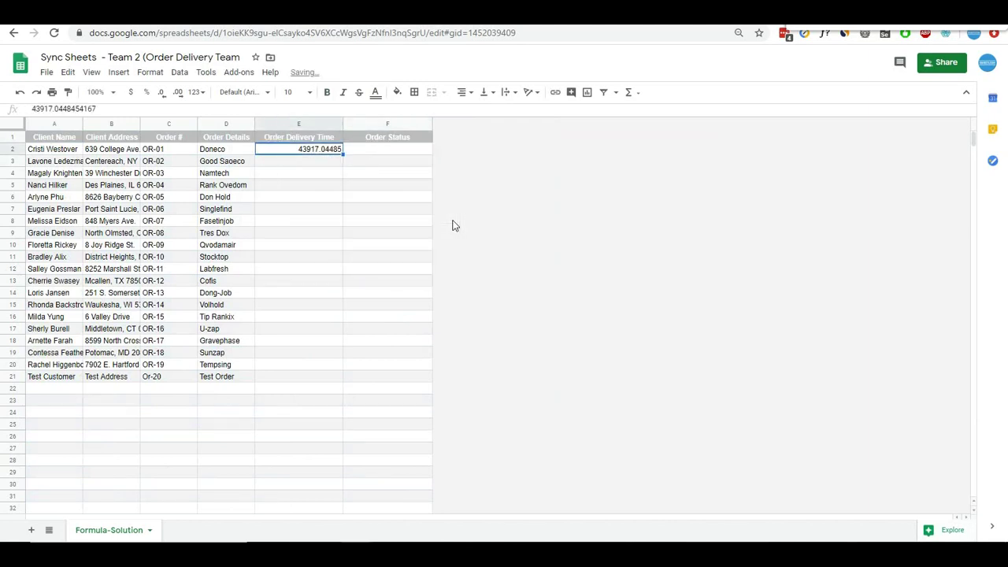
{"action": "left_click", "coordinate": [195, 92]}
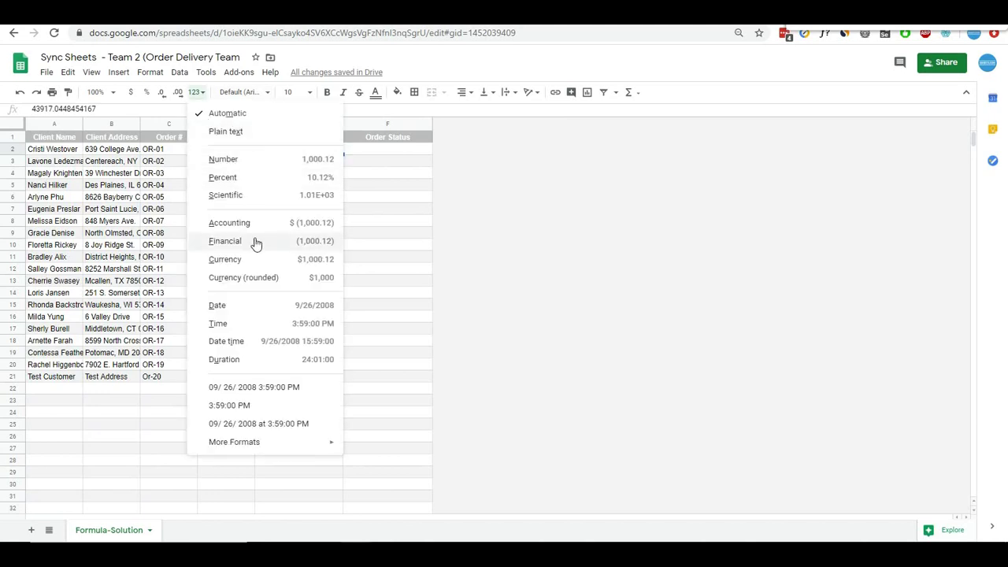
{"action": "left_click", "coordinate": [262, 387]}
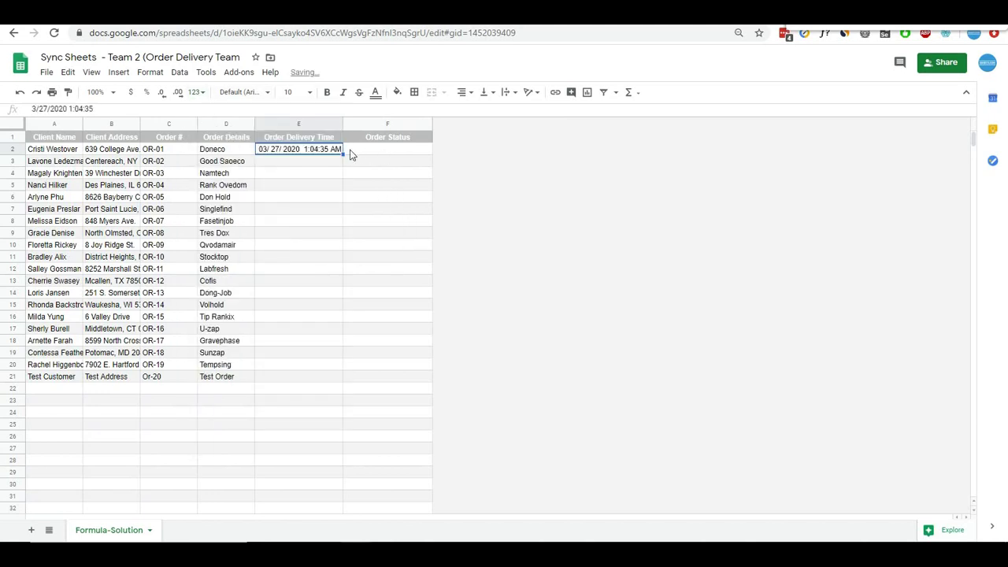
- Set the OR-01 order status in Team 2 cell F2 to Delivered
{"action": "left_click", "coordinate": [396, 153]}
{"action": "type", "text": "De"}
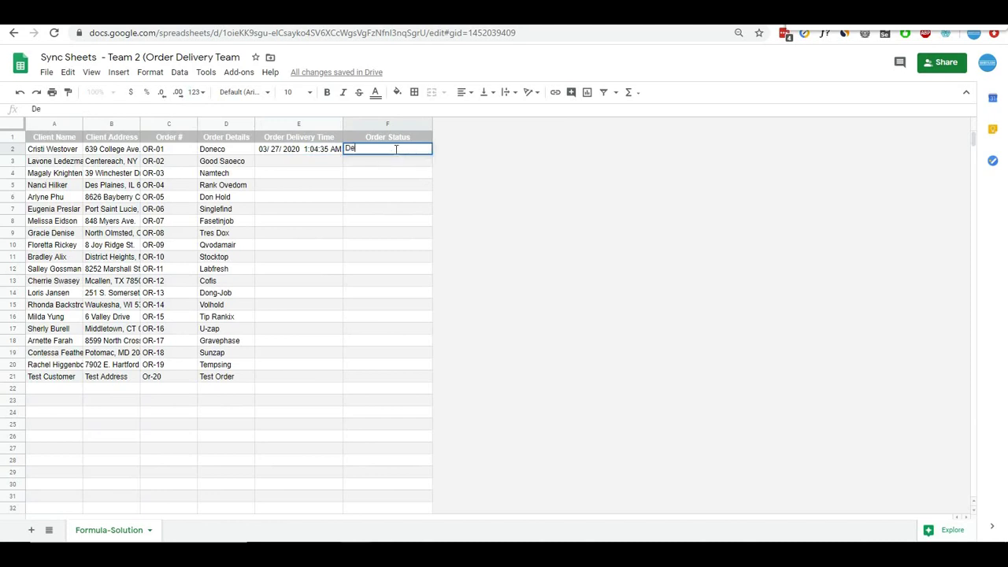
{"action": "type", "text": "livered"}
{"action": "key", "text": "Return"}
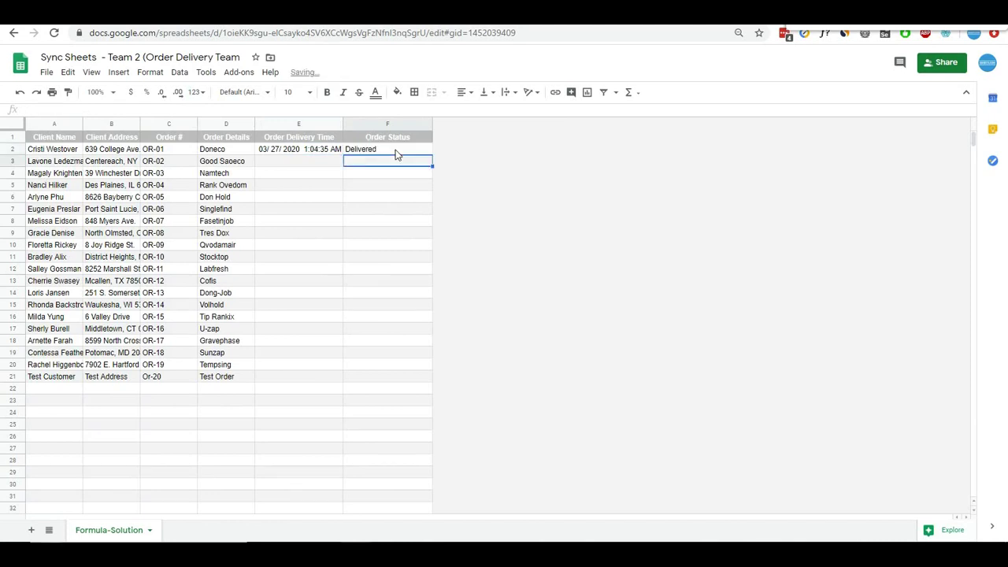
{"action": "key", "text": "ctrl+Tab"}
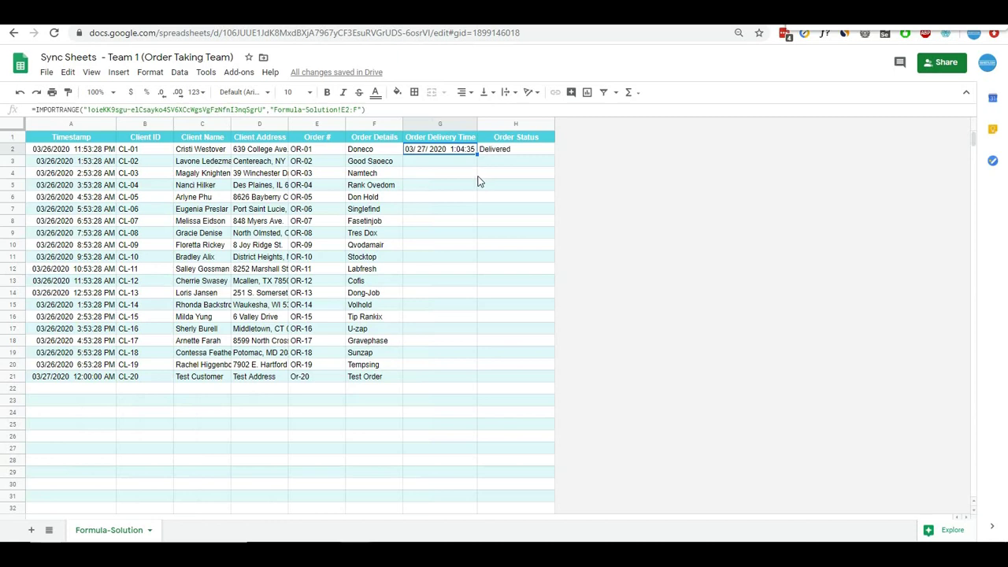
- Inspect the synced delivery time 03/27/2020 1:04:35 and Delivered status in Team 1 G2:H2
{"action": "left_click", "coordinate": [449, 183]}
{"action": "left_click_drag", "start_coordinate": [432, 151], "coordinate": [486, 151]}
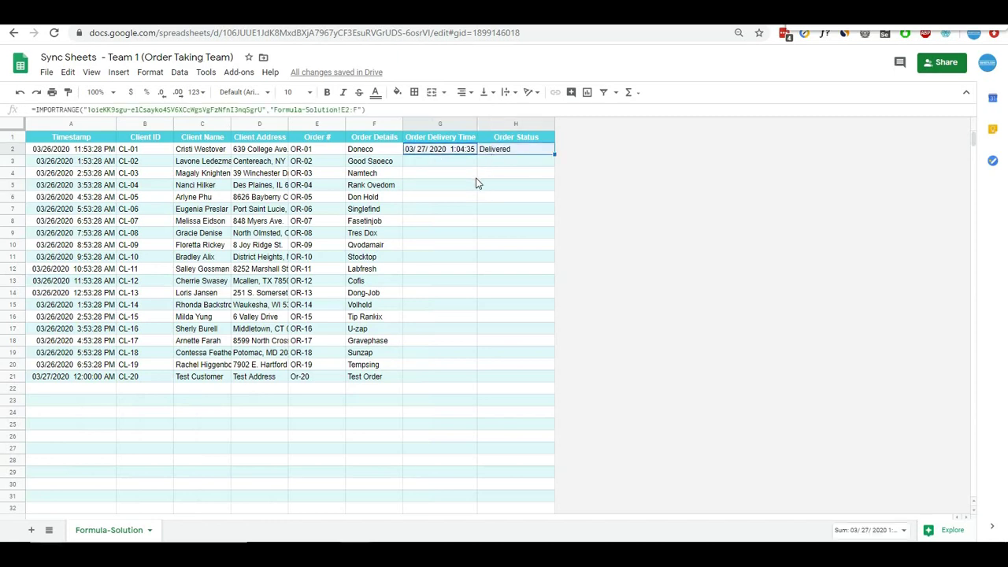
{"action": "key", "text": "ctrl+shift+Tab"}
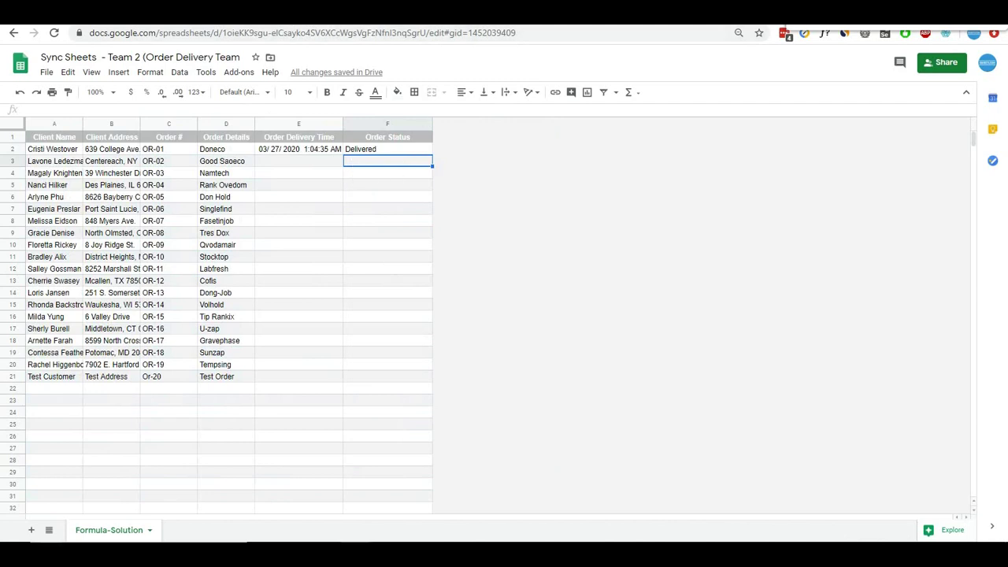
{"action": "key", "text": "ctrl+Tab"}
{"action": "left_click", "coordinate": [435, 212]}
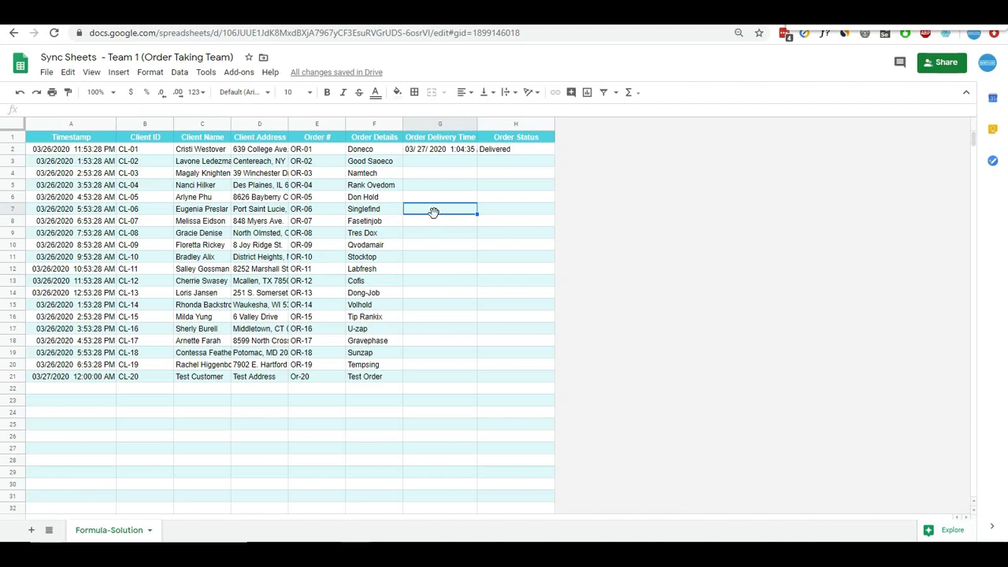
{"action": "left_click", "coordinate": [457, 282]}
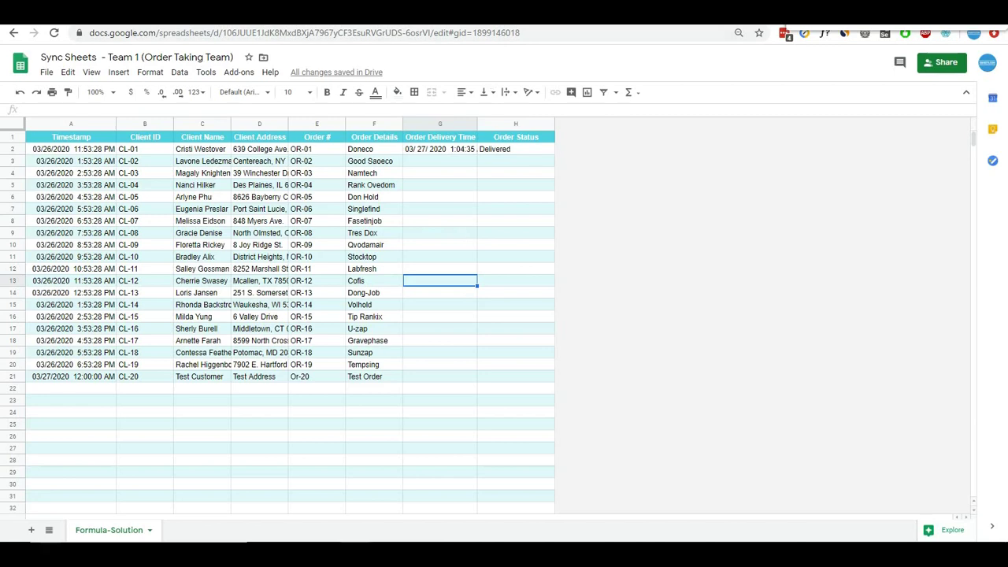
{"action": "left_click", "coordinate": [519, 30]}
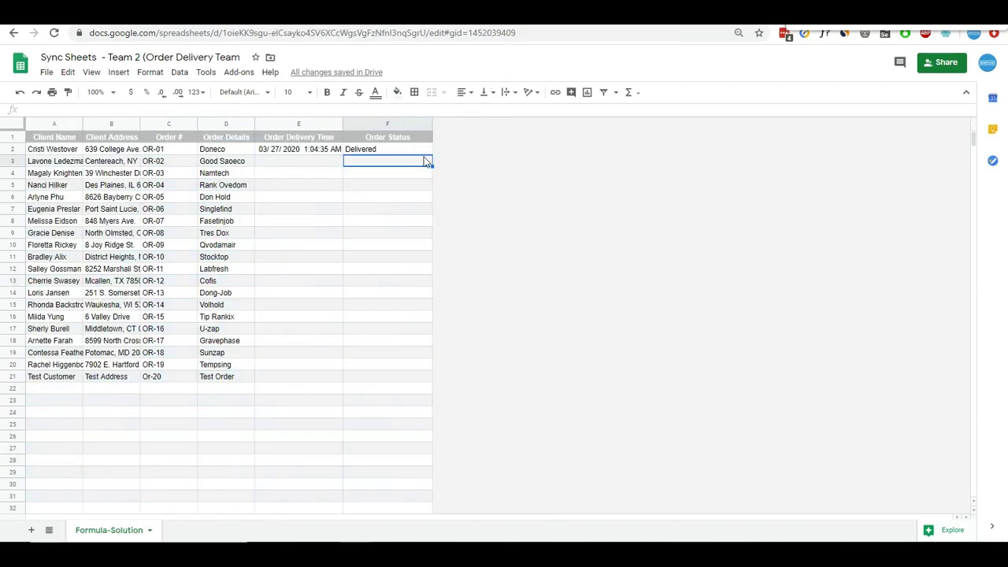
{"action": "left_click", "coordinate": [365, 187]}
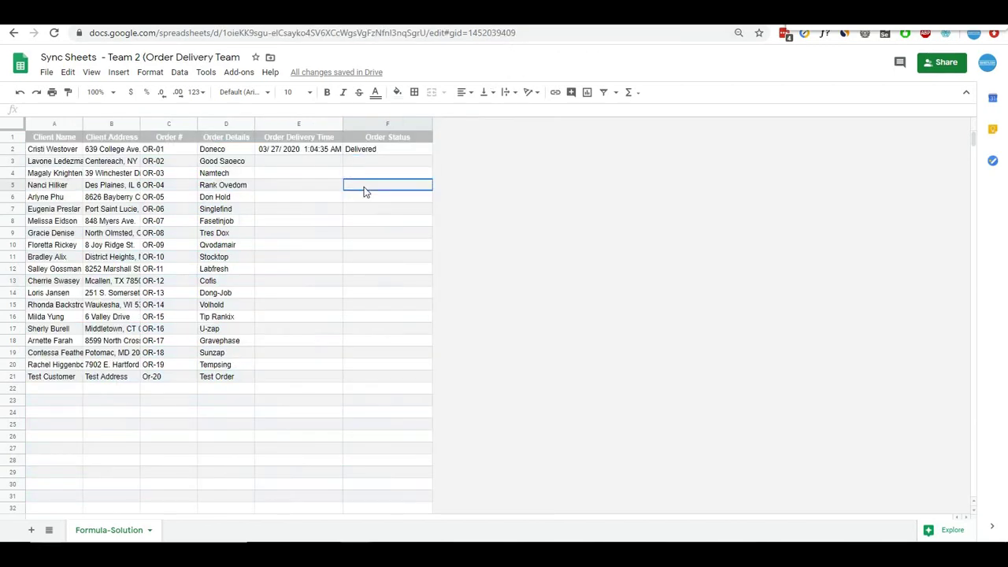
- Insert a column left of Order Delivery Time in Team 2 headed 'Dilvery Person'
{"action": "left_click", "coordinate": [306, 128]}
{"action": "right_click", "coordinate": [307, 127]}
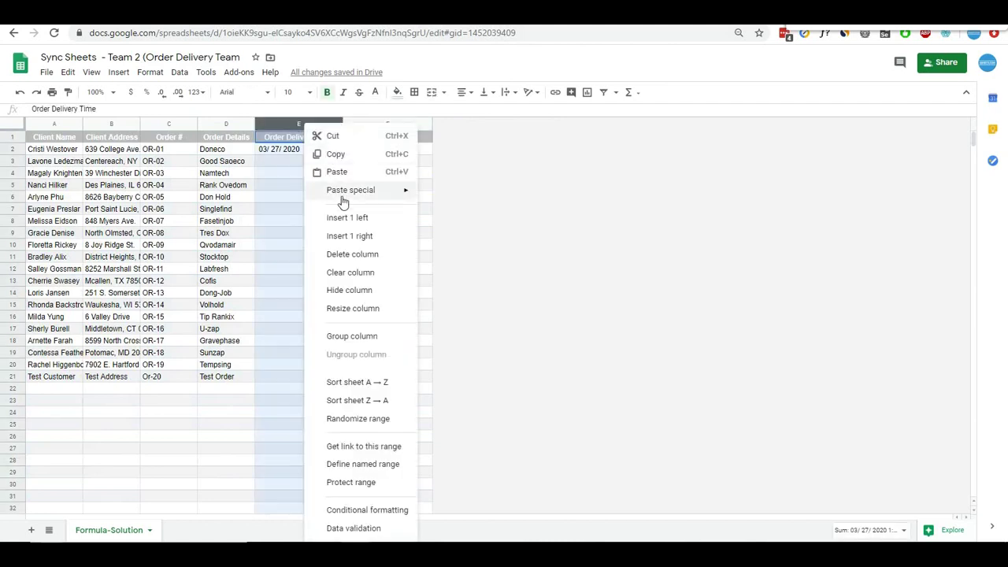
{"action": "left_click", "coordinate": [349, 220]}
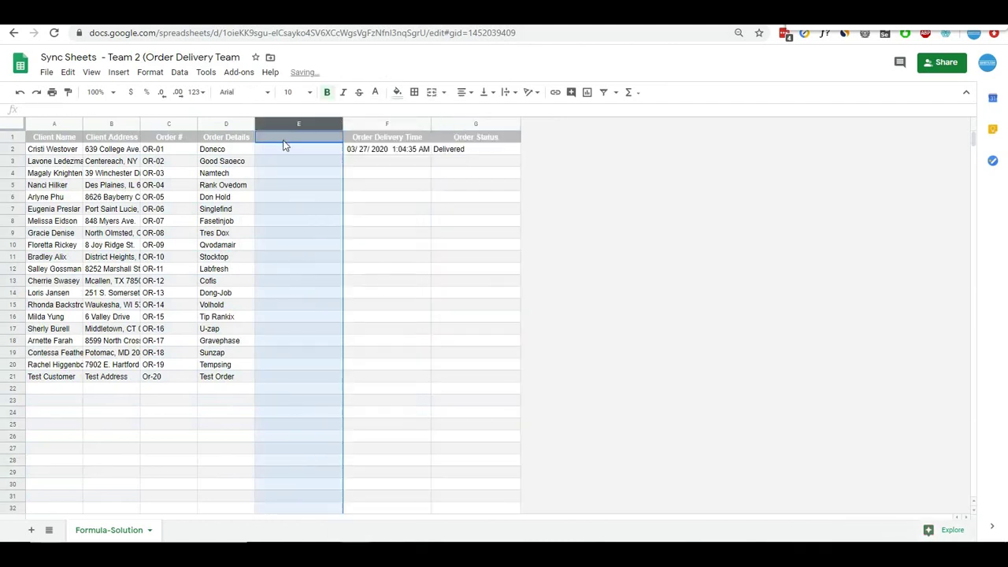
{"action": "left_click", "coordinate": [283, 140]}
{"action": "type", "text": "Dilvery Person"}
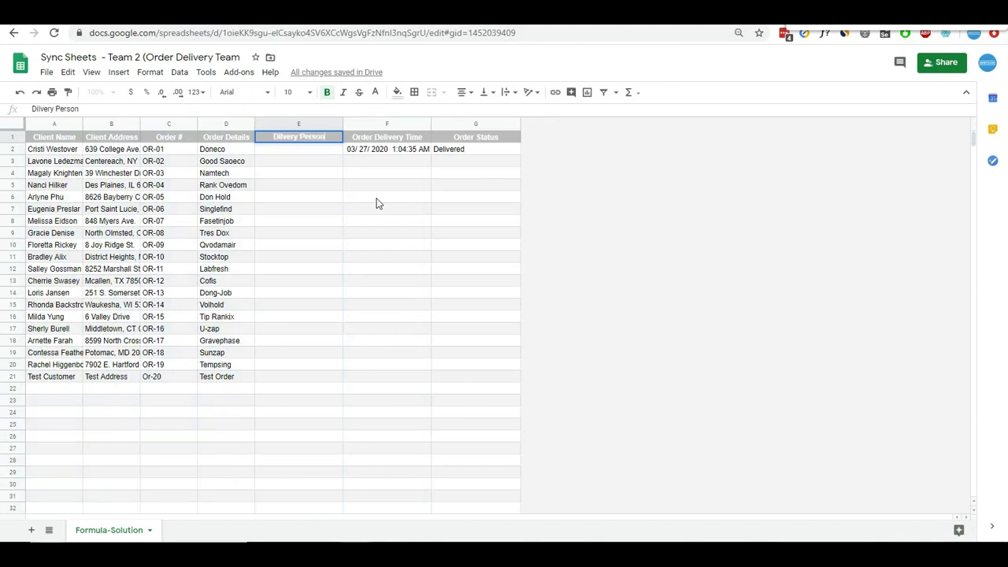
{"action": "key", "text": "Return"}
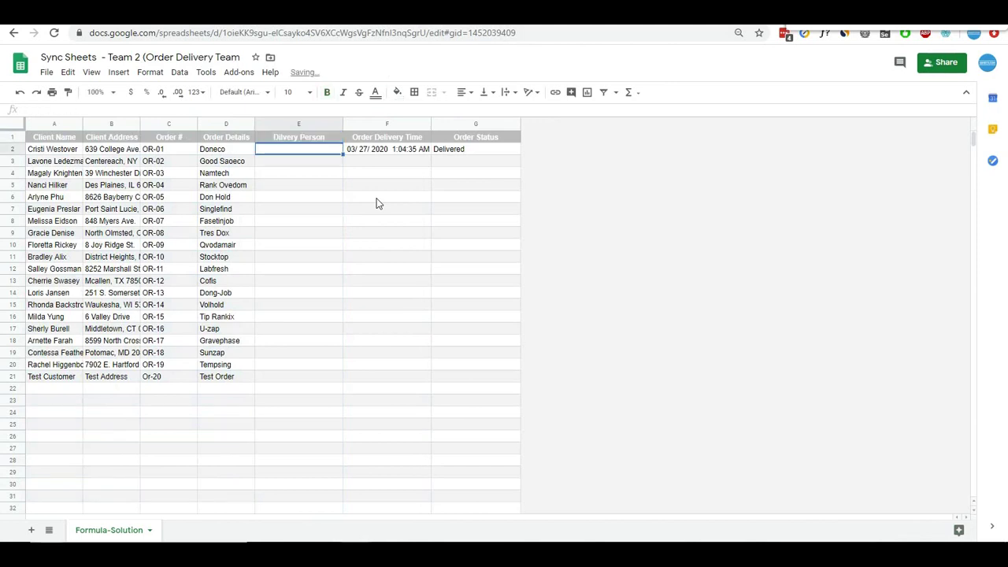
- Check Team 1, where the imported delivery date now sits under Order Status
{"action": "left_click", "coordinate": [374, 187]}
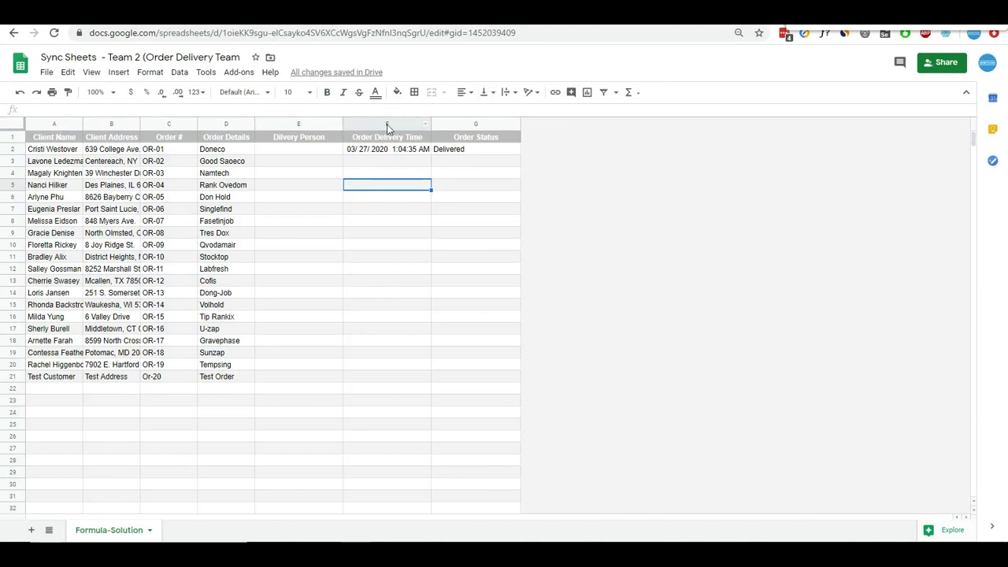
{"action": "left_click", "coordinate": [475, 145]}
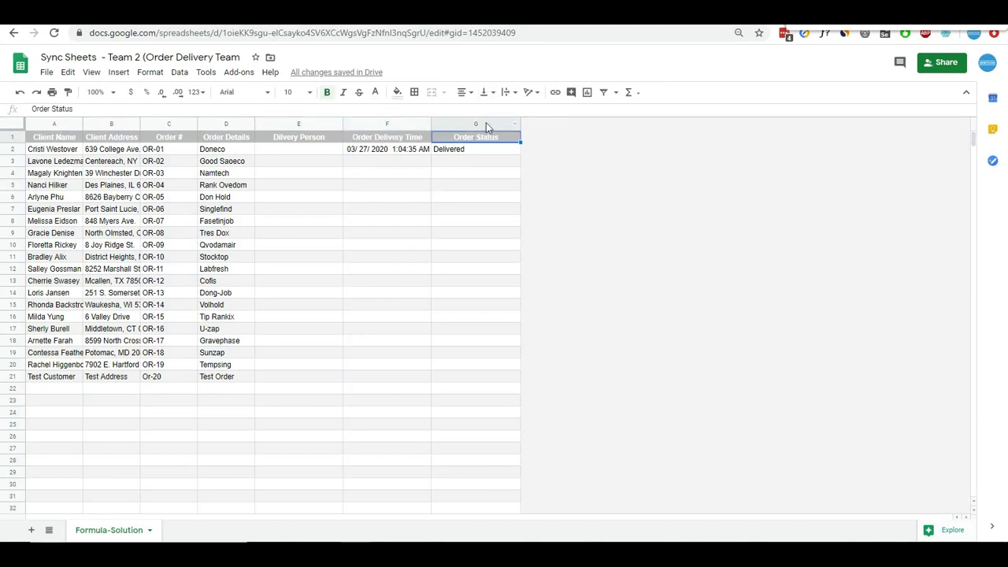
{"action": "left_click", "coordinate": [468, 13]}
{"action": "left_click", "coordinate": [510, 175]}
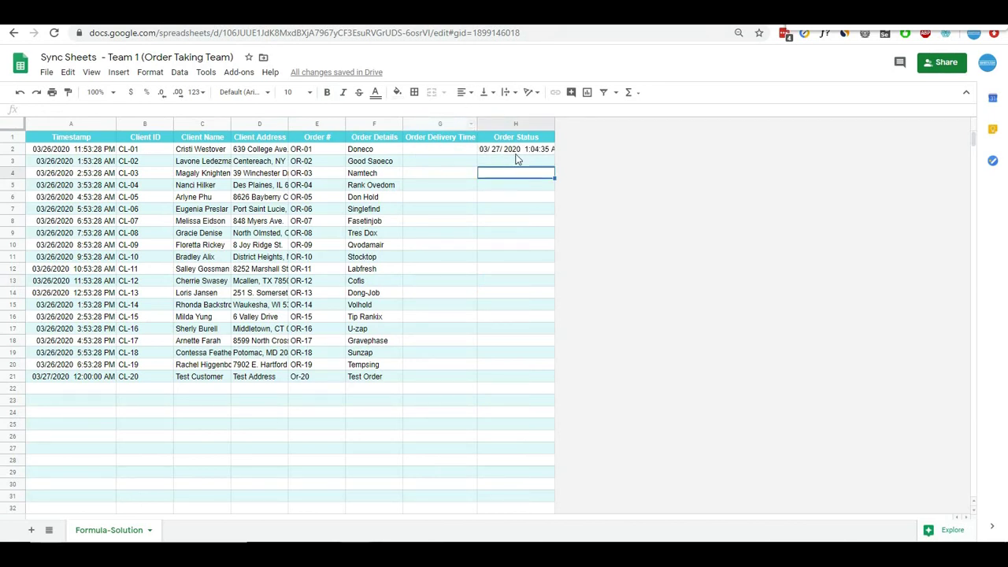
{"action": "left_click", "coordinate": [518, 150]}
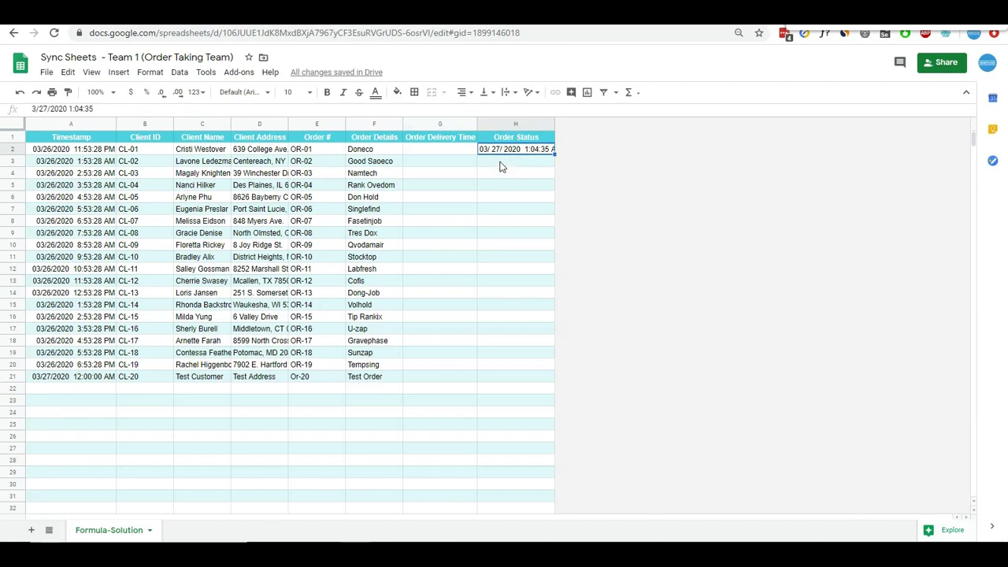
{"action": "left_click", "coordinate": [425, 12]}
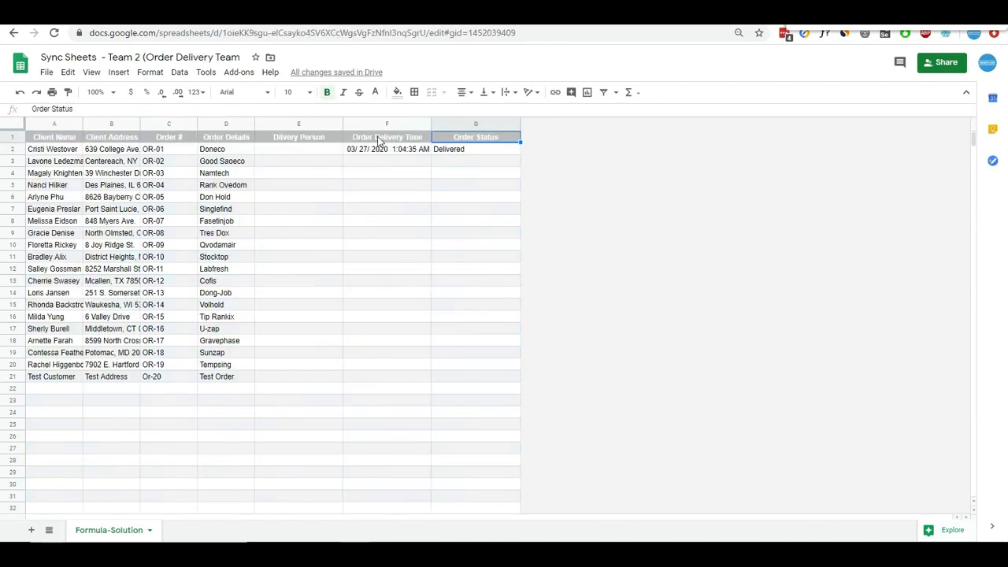
{"action": "left_click", "coordinate": [381, 149]}
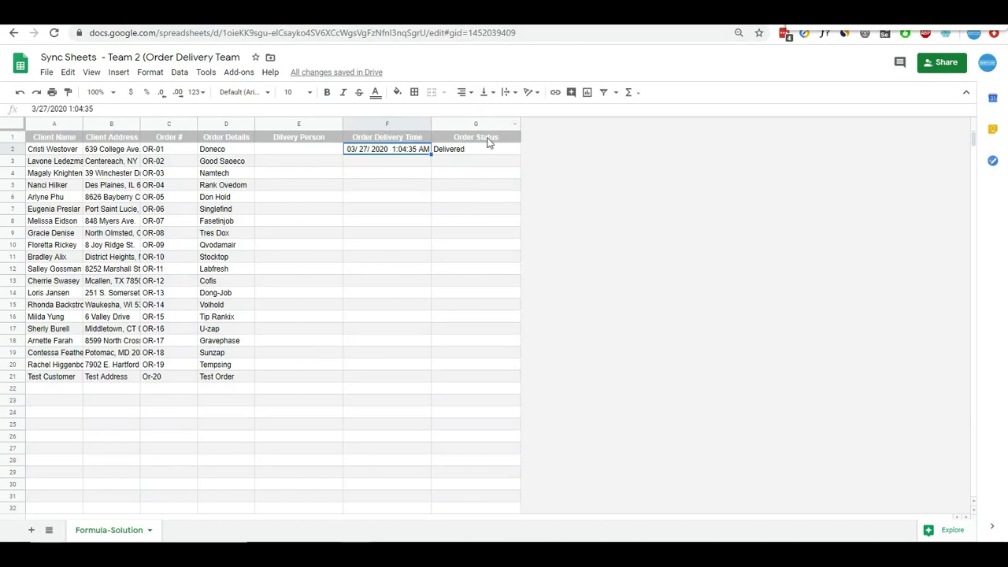
{"action": "left_click", "coordinate": [473, 12]}
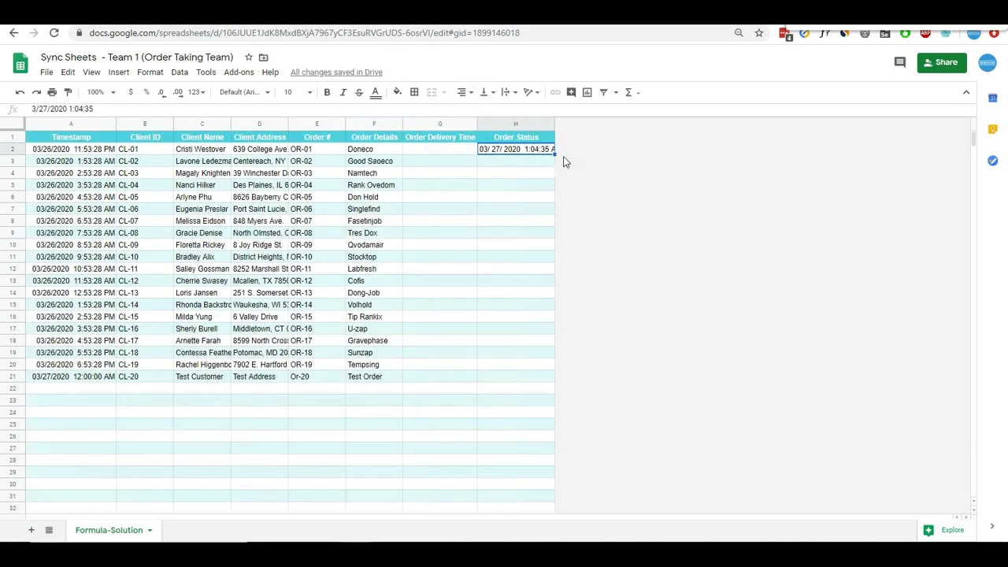
{"action": "left_click", "coordinate": [539, 25]}
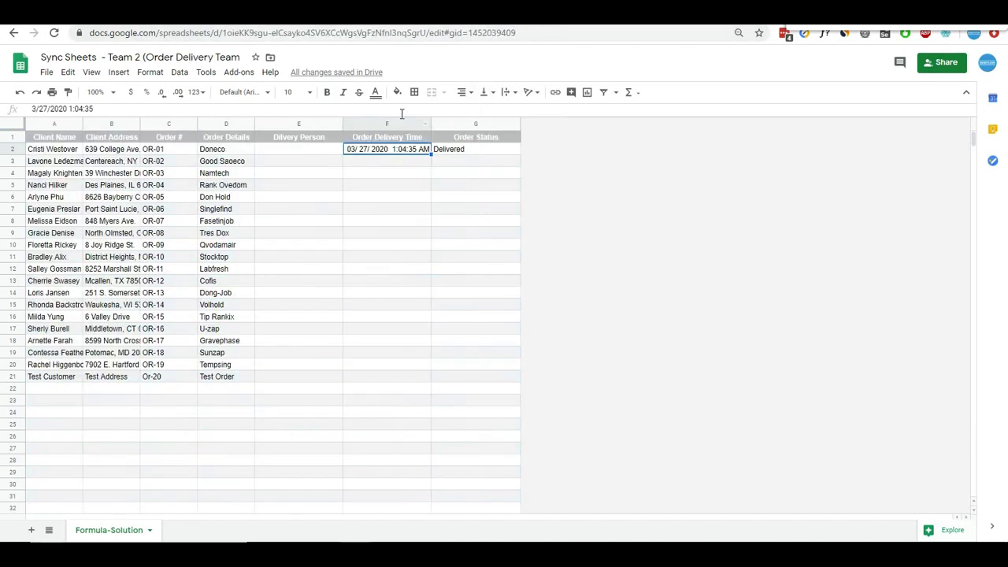
{"action": "left_click", "coordinate": [473, 12]}
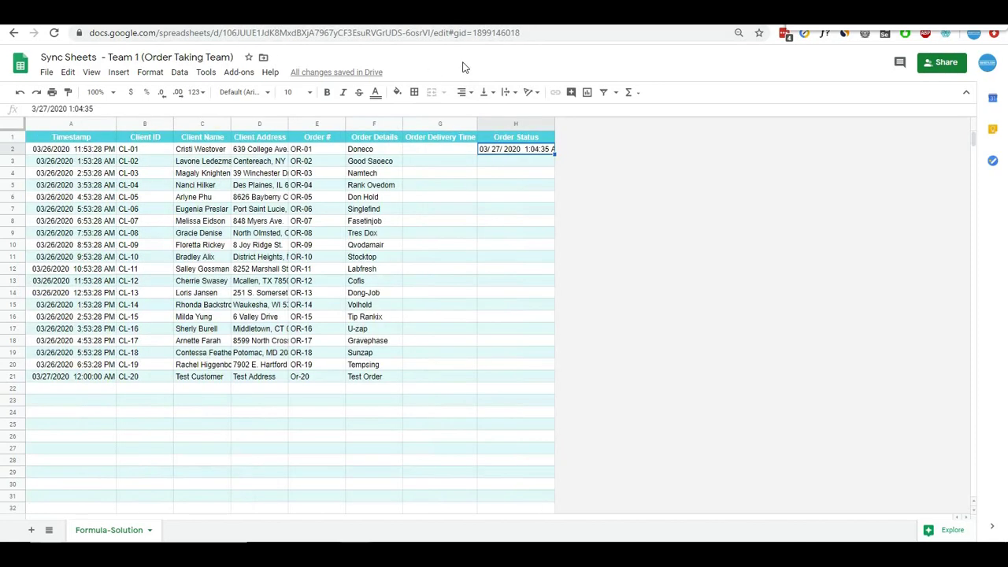